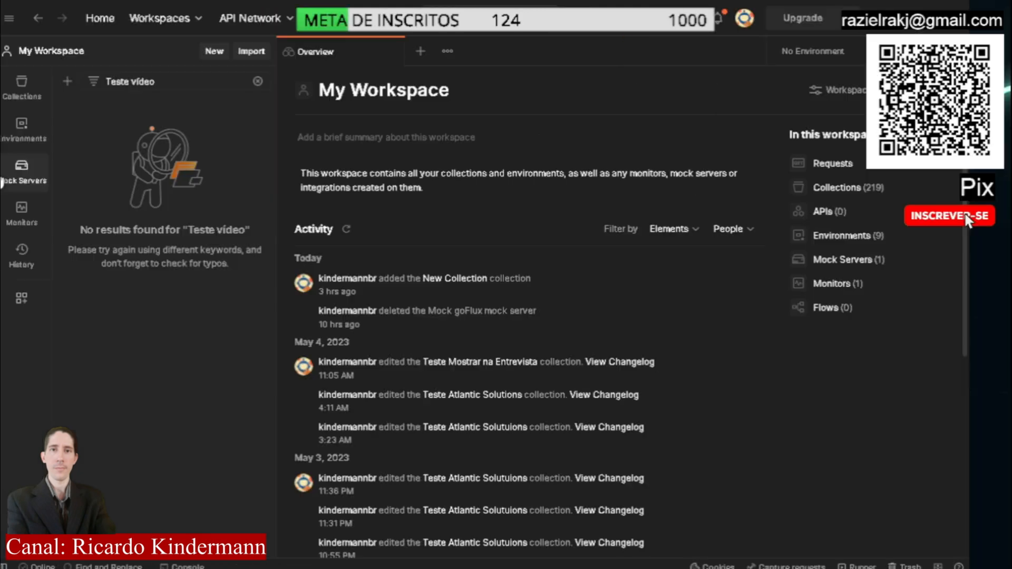
Go to the workspace's mock servers and start creating a new mock server
click(30, 184)
click(17, 185)
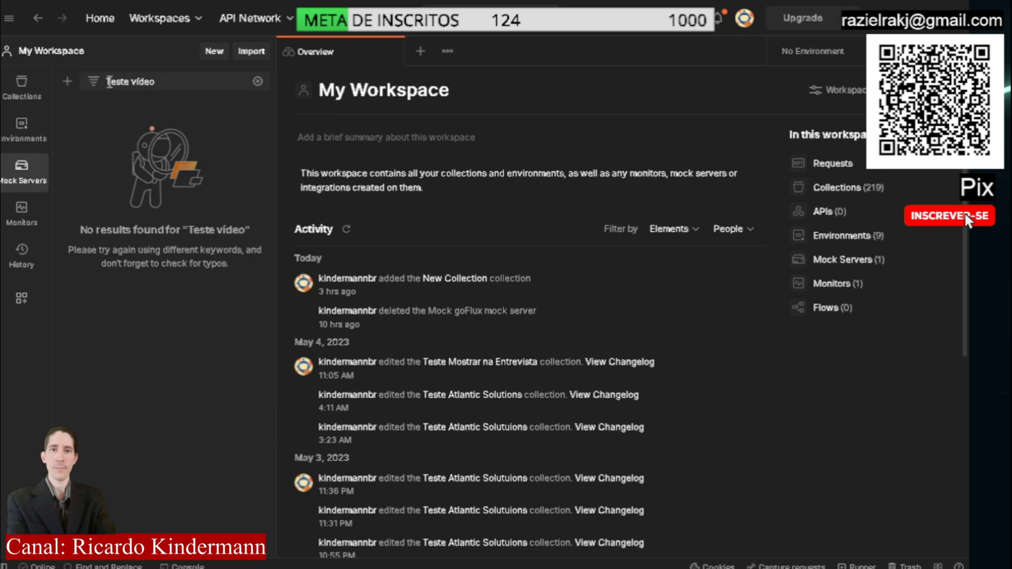
drag(108, 82, 158, 80)
key(ctrl+c)
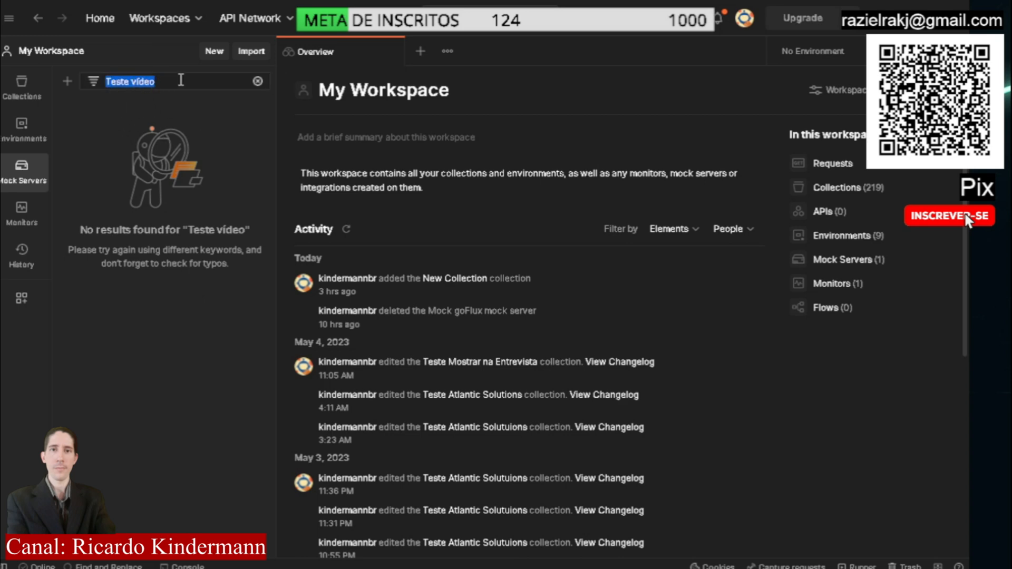
click(100, 126)
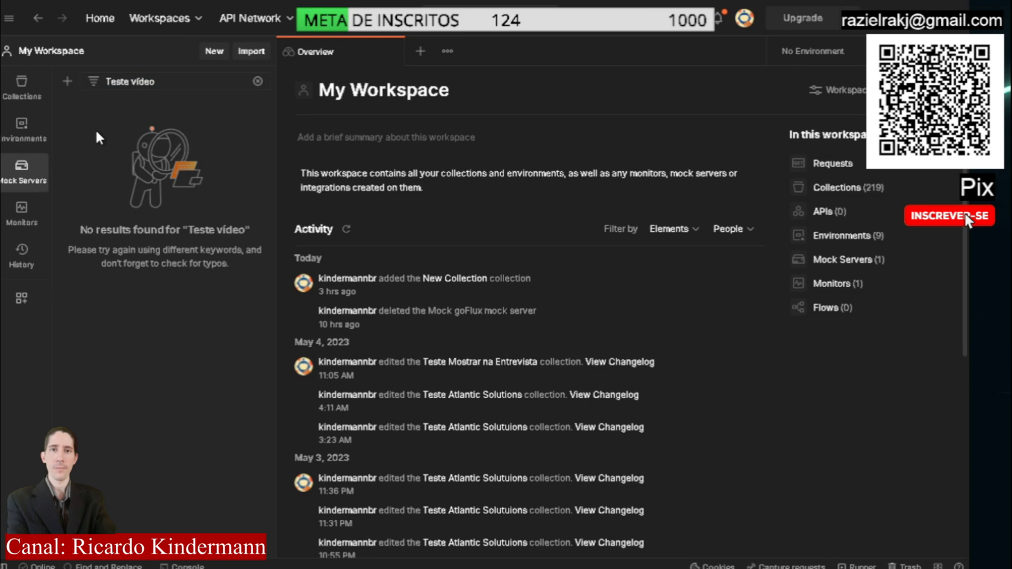
click(68, 84)
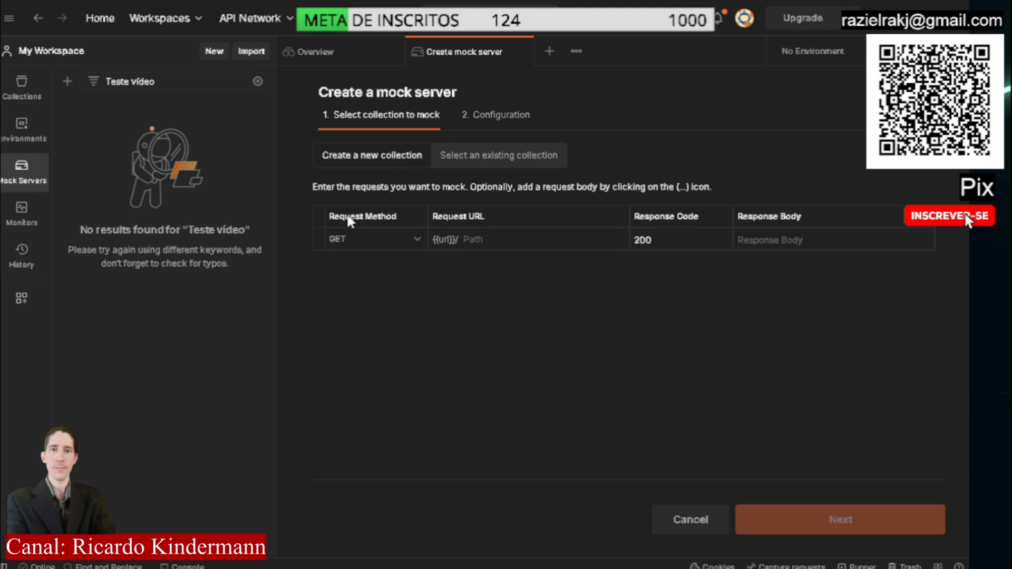
Keep GET as the first request's method and set its URL path to exemplo
click(416, 243)
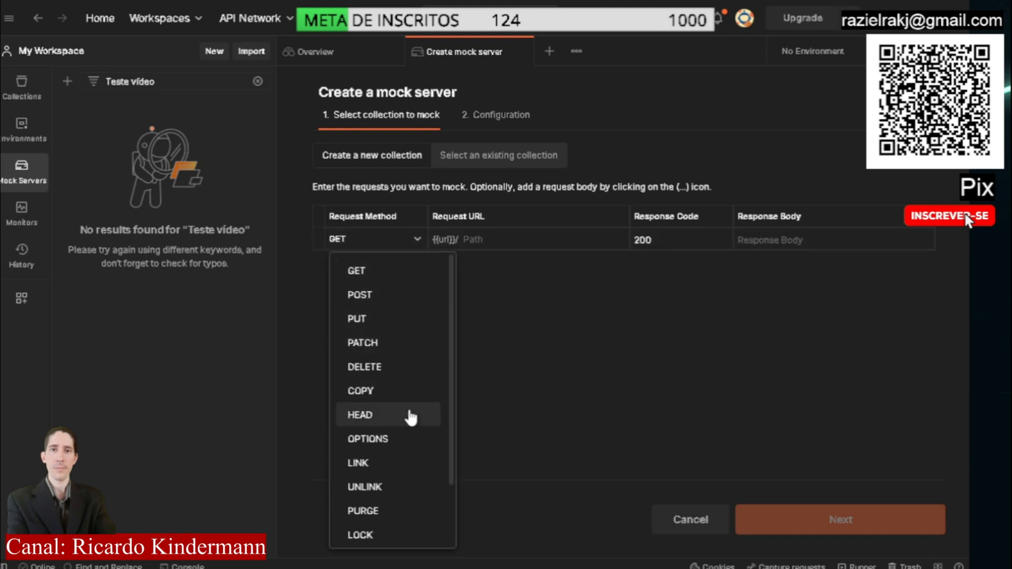
scroll(410, 416, down, 2)
scroll(406, 401, up, 2)
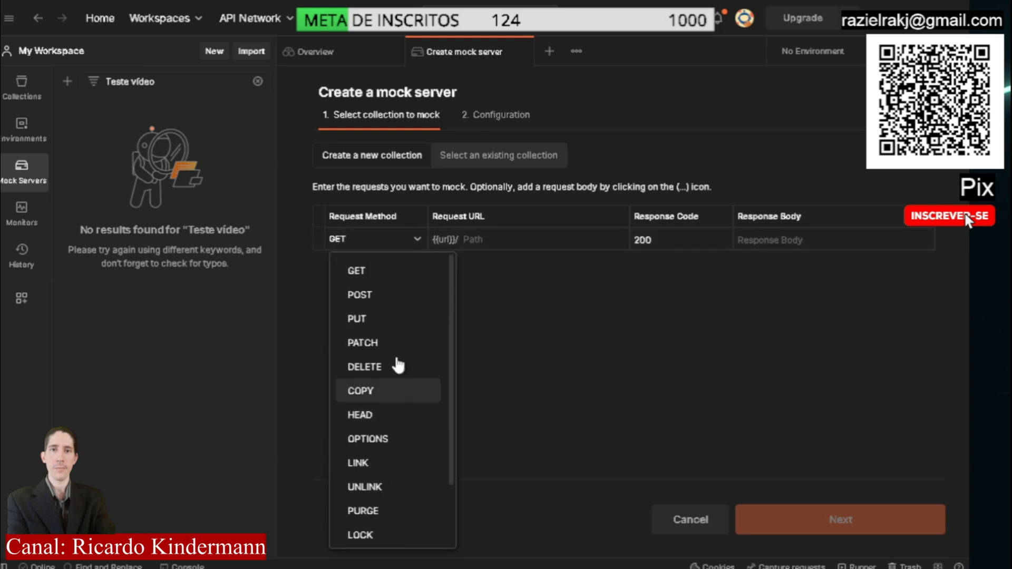
click(388, 246)
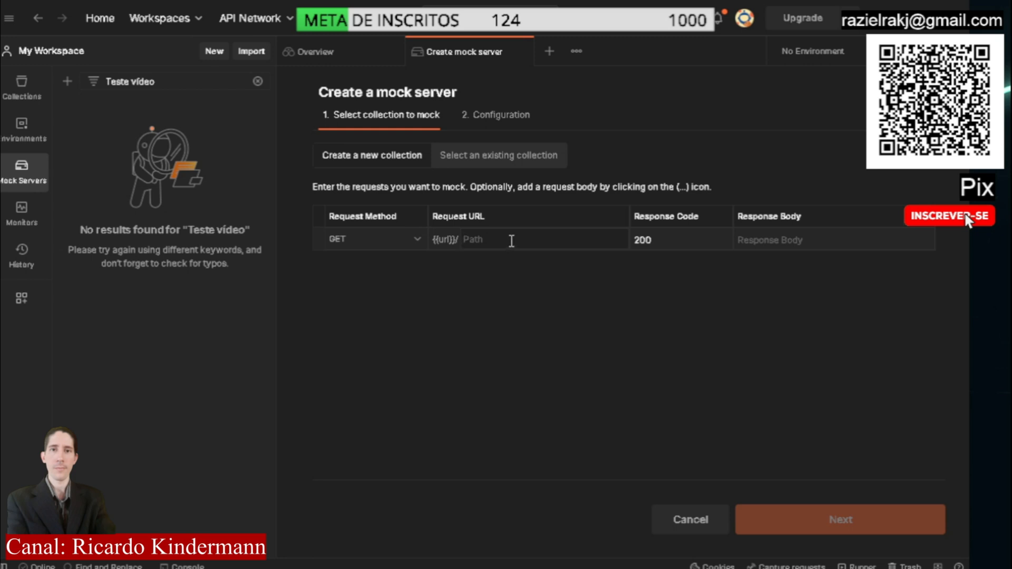
text(exemplo)
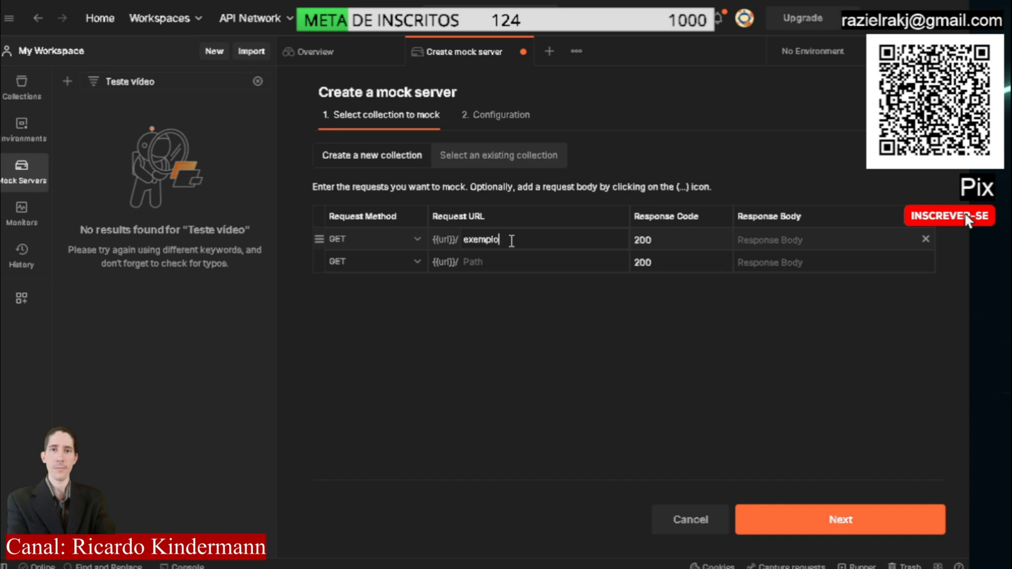
Try 404 as the response code of the exemplo request
click(654, 235)
key(BackSpace)
key(BackSpace)
key(BackSpace)
text(4)
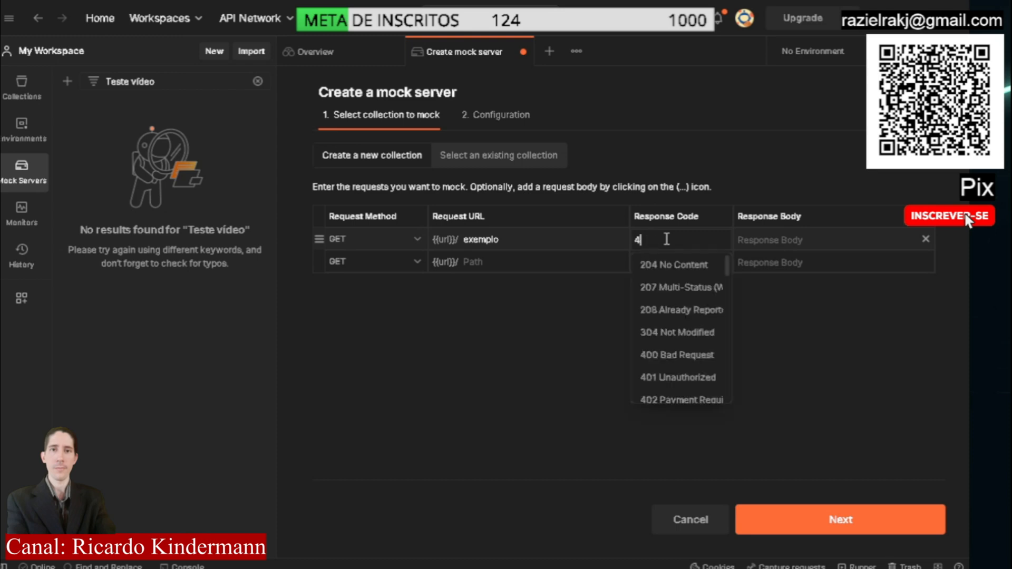
text(04)
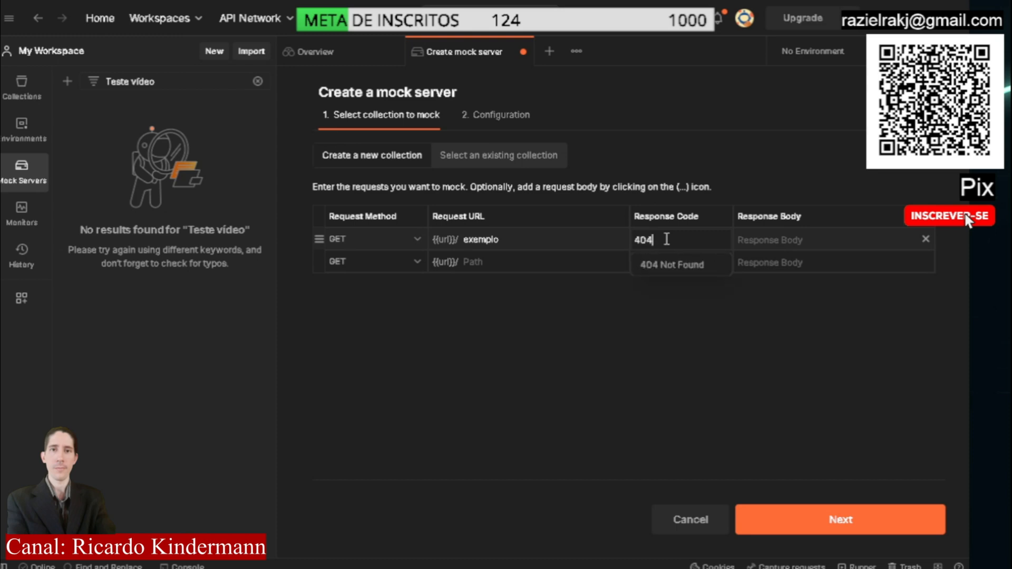
Set the exemplo request's response code to 200 OK
double_click(677, 238)
text(200)
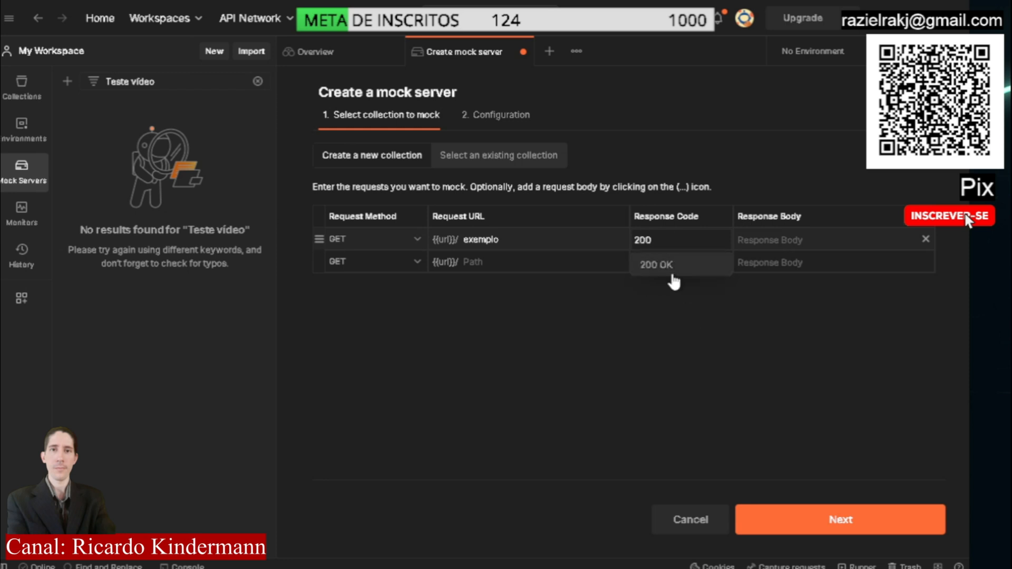
click(674, 269)
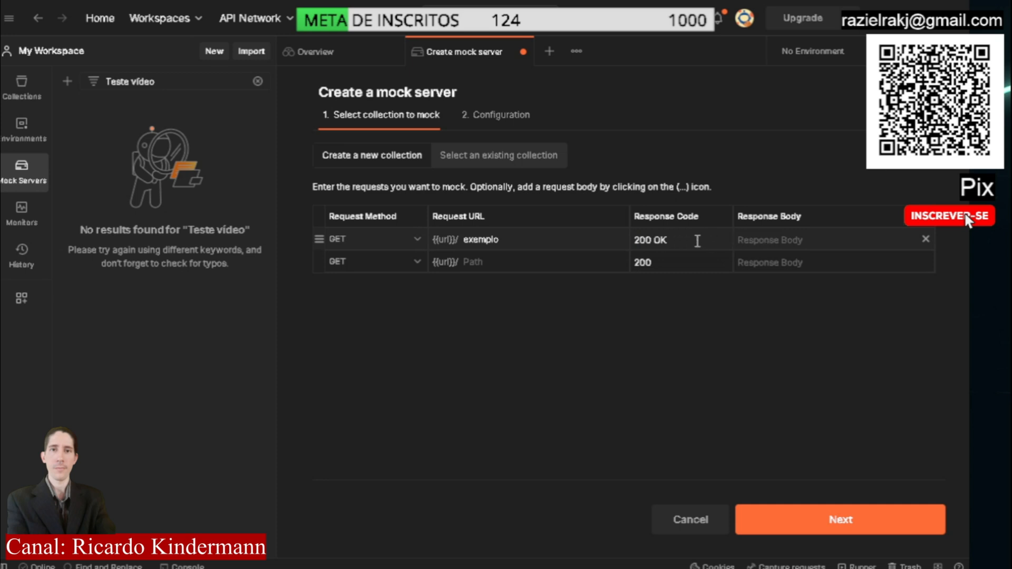
click(782, 241)
text({?)
key(BackSpace)
key(BackSpace)
Continue to the mock server configuration with an empty response body and name the server Teste vídeo
click(862, 527)
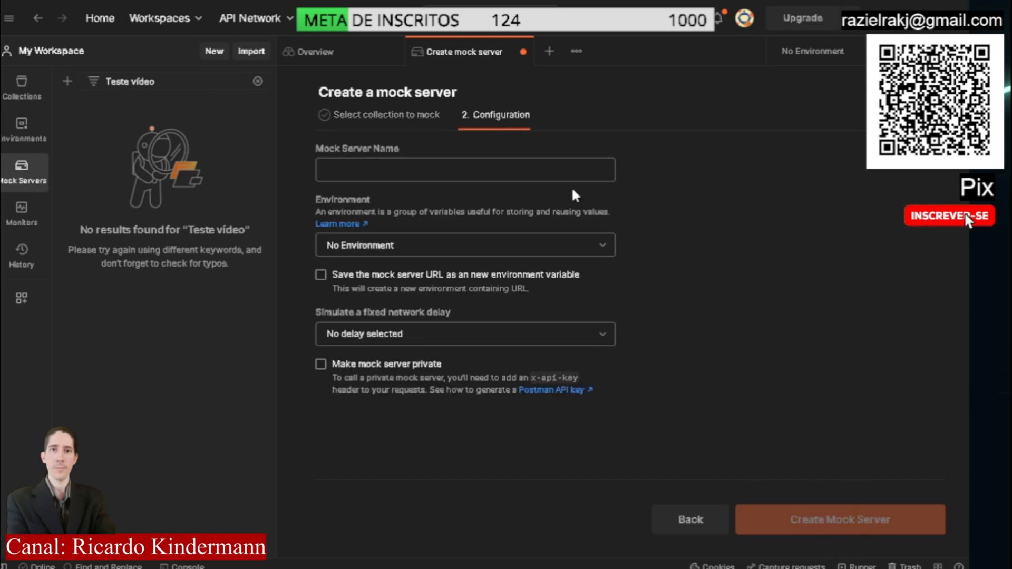
click(443, 170)
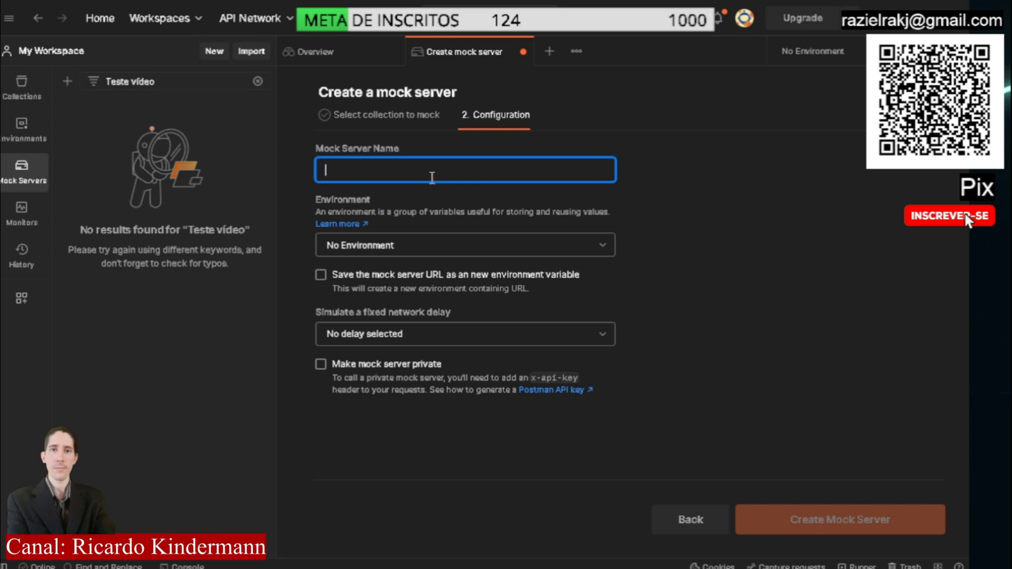
key(ctrl+v)
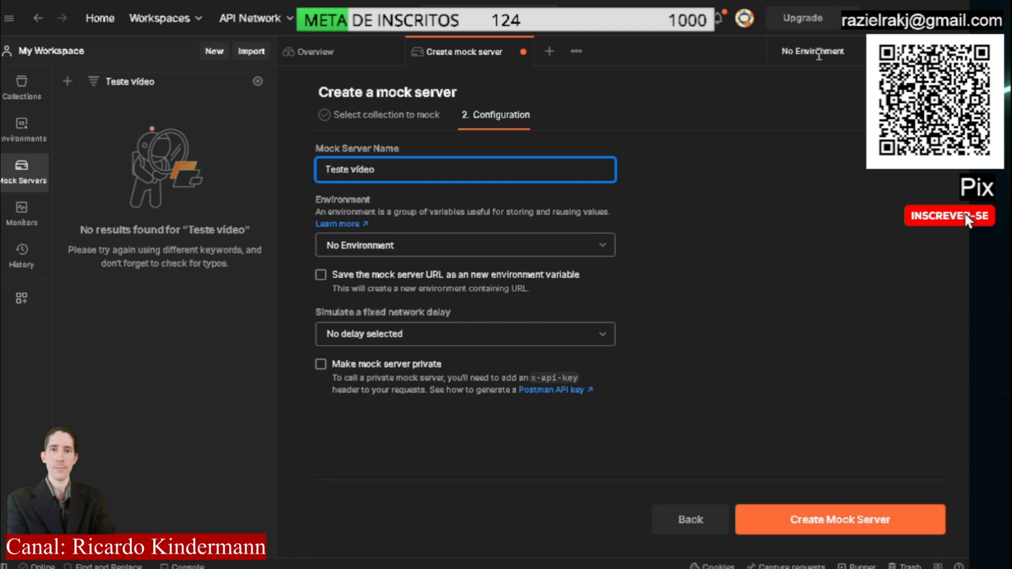
Review the fixed network delay options and the note about the x-api-key header for private mock servers
click(557, 329)
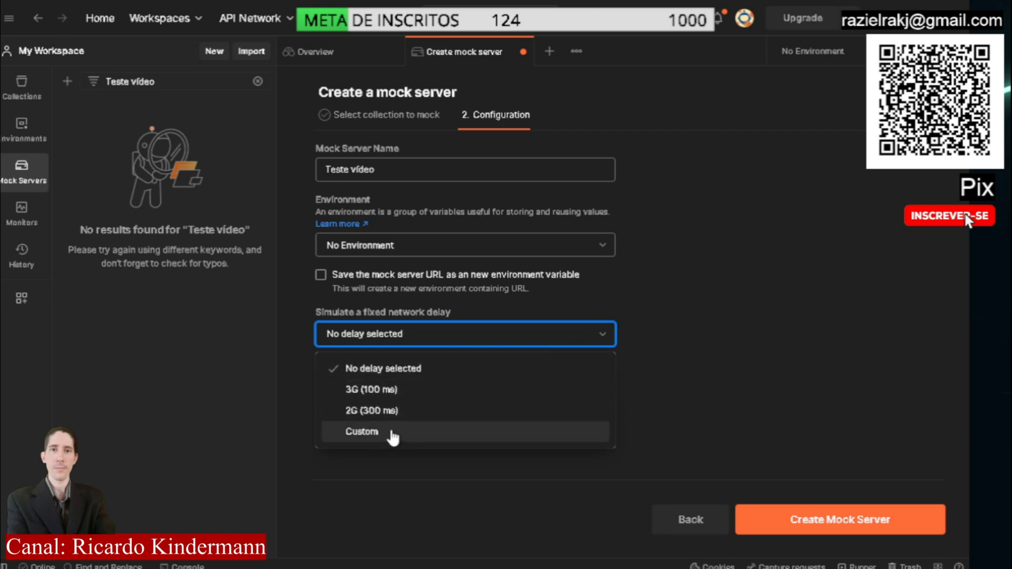
click(320, 369)
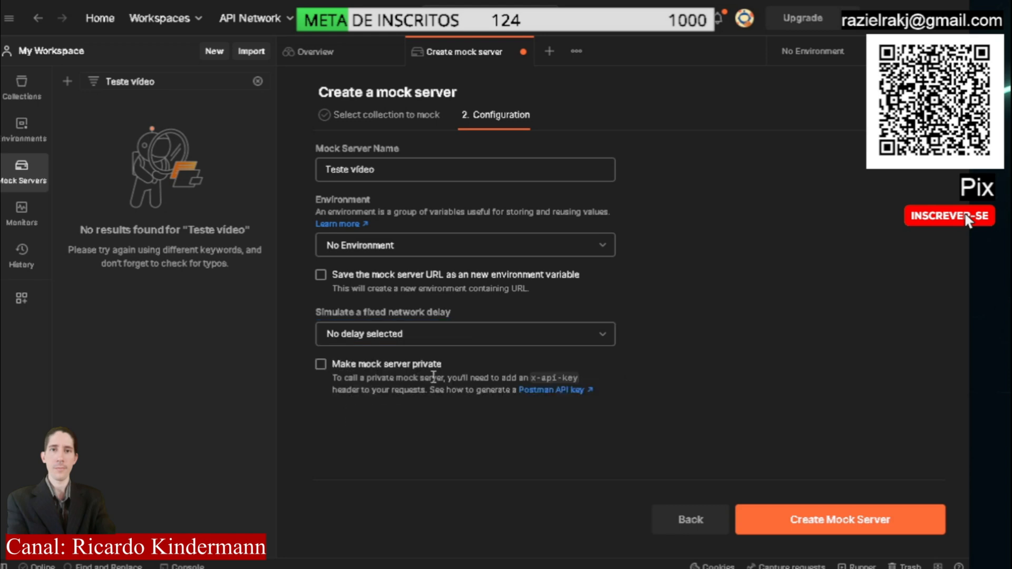
drag(336, 381, 621, 389)
click(623, 395)
drag(478, 378, 585, 376)
click(585, 377)
drag(530, 378, 593, 375)
click(596, 375)
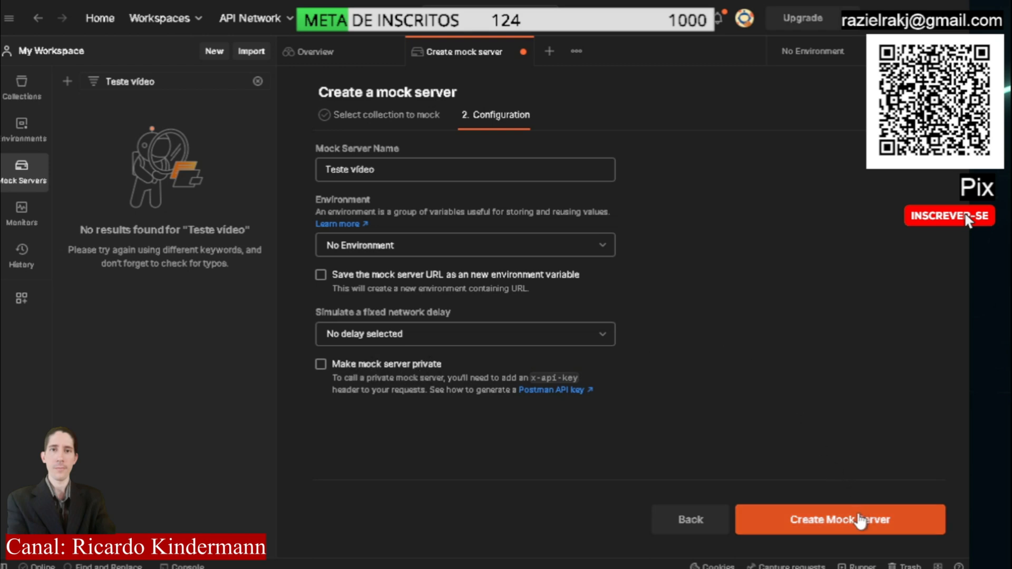
Create the mock server Teste vídeo and copy its URL
drag(374, 170, 325, 172)
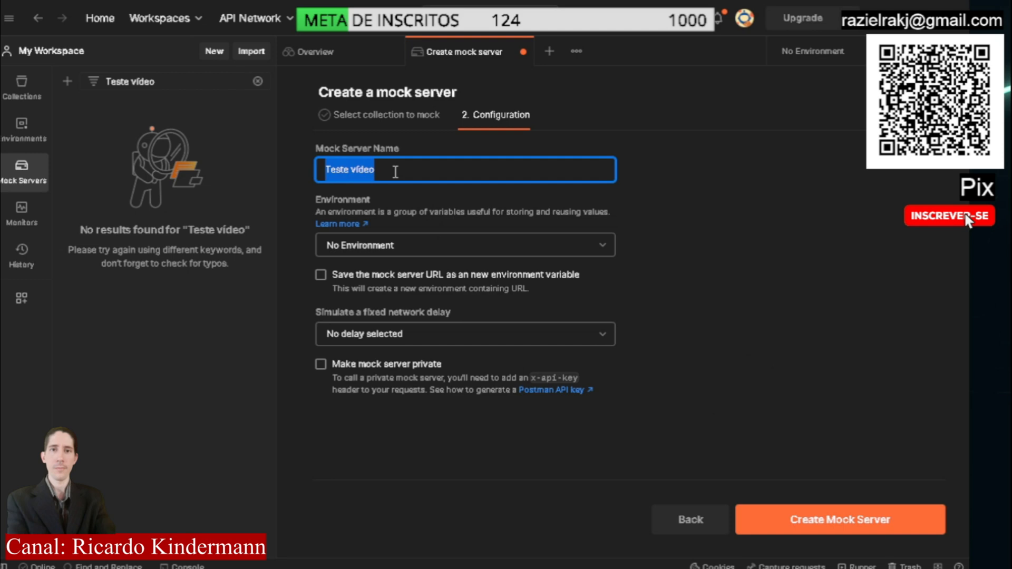
click(843, 526)
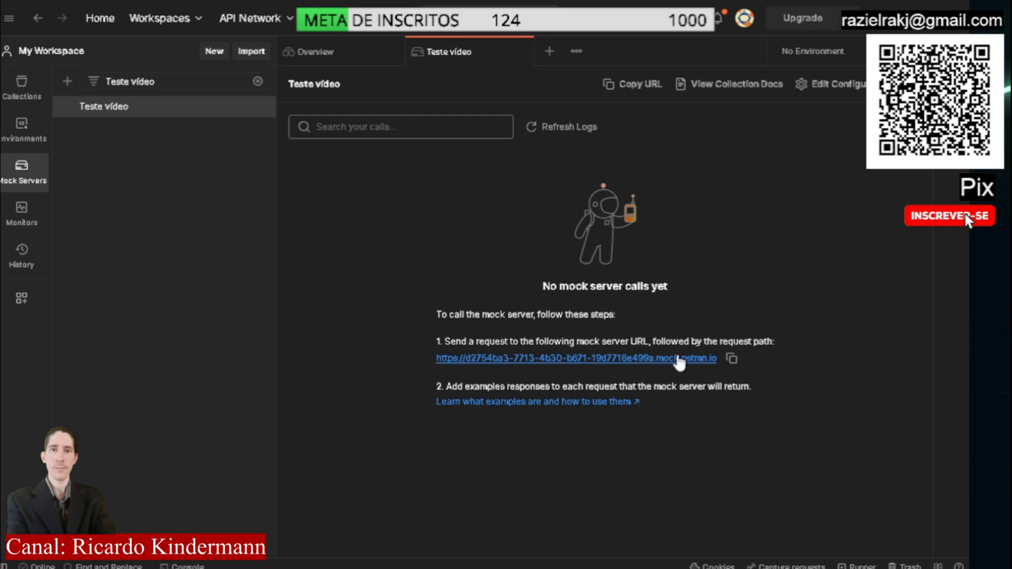
click(732, 360)
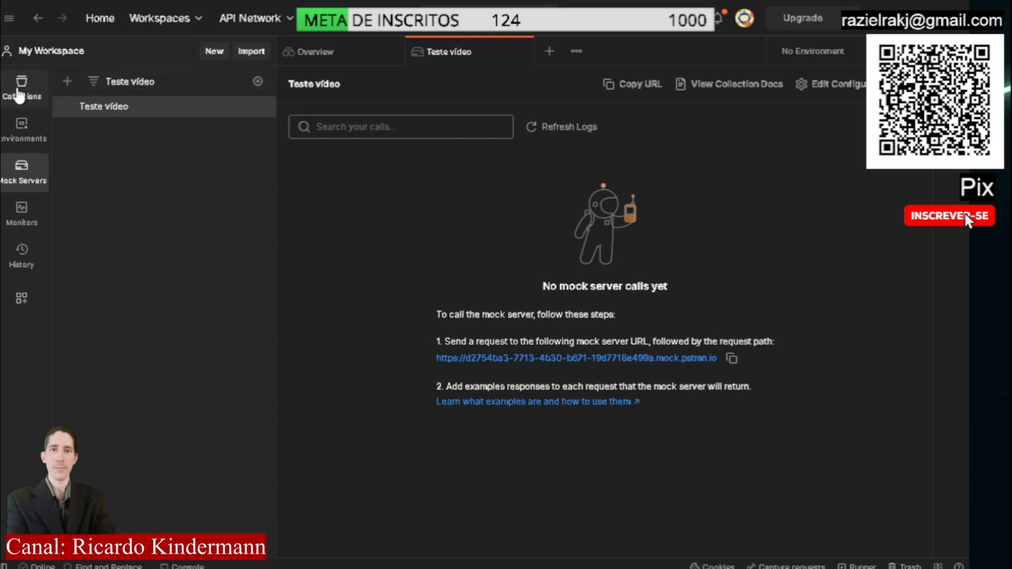
Open the Default example of the exemplo request in the Teste vídeo collection
double_click(181, 78)
click(23, 98)
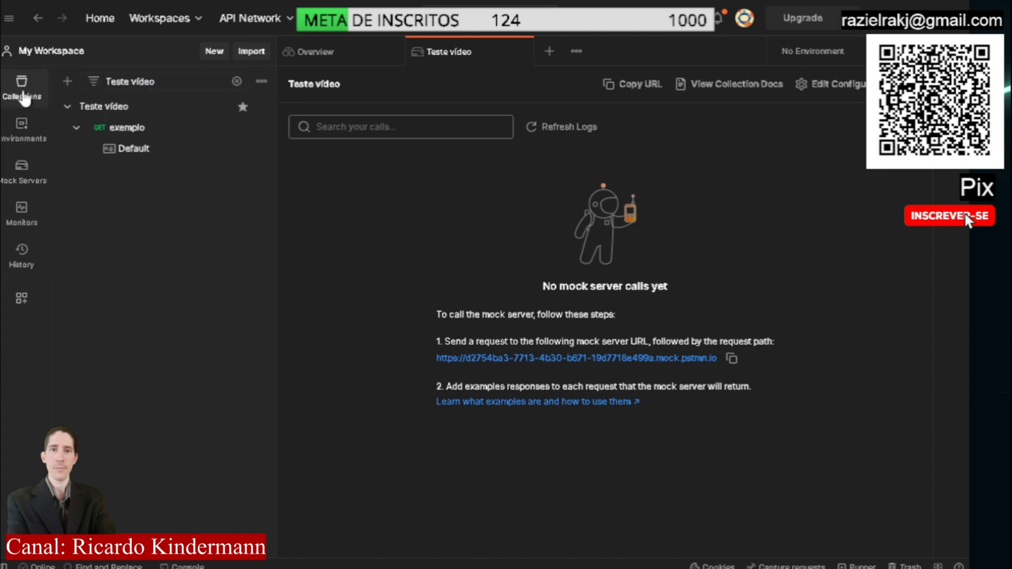
drag(174, 81, 104, 83)
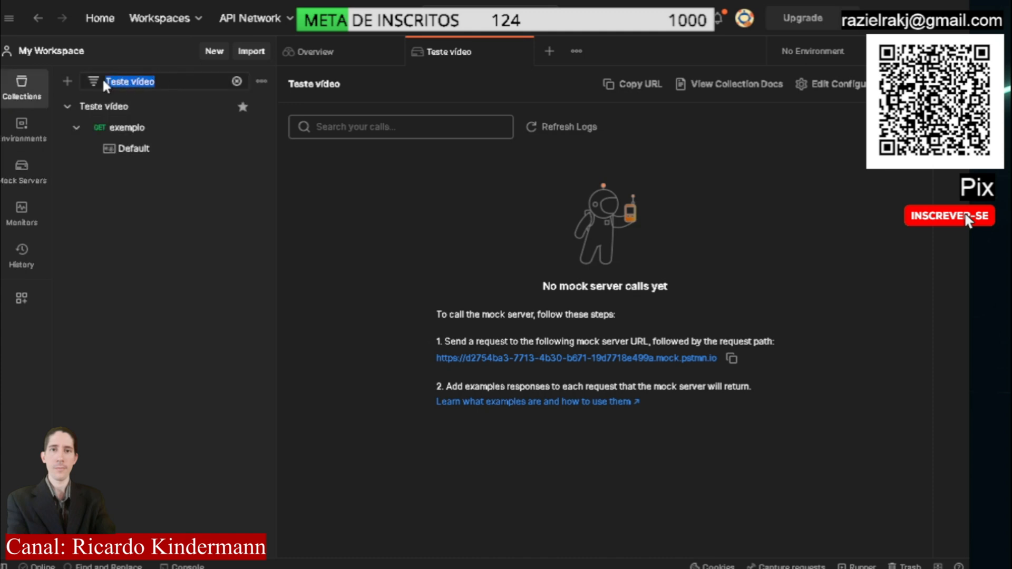
click(181, 81)
click(144, 130)
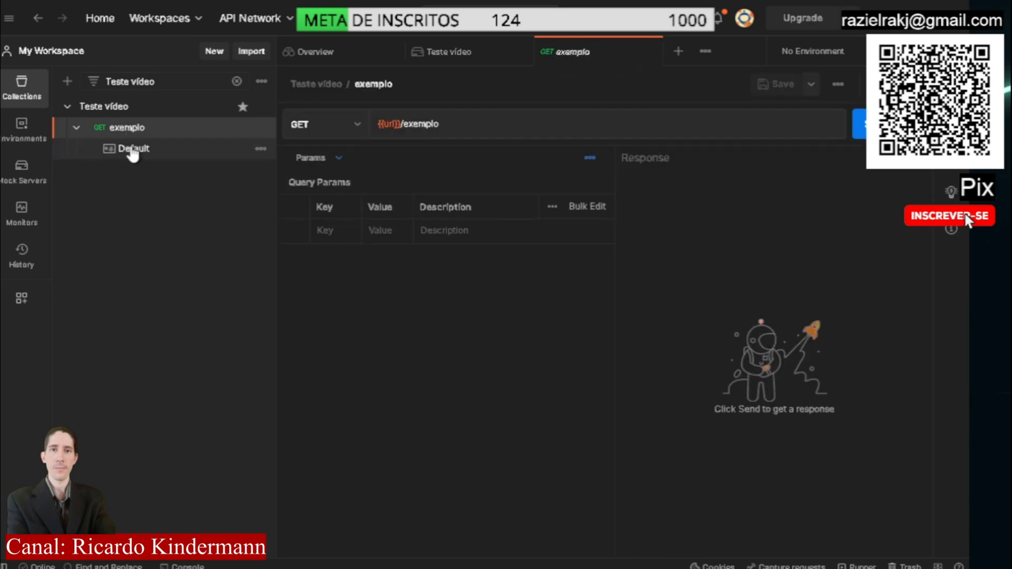
click(133, 150)
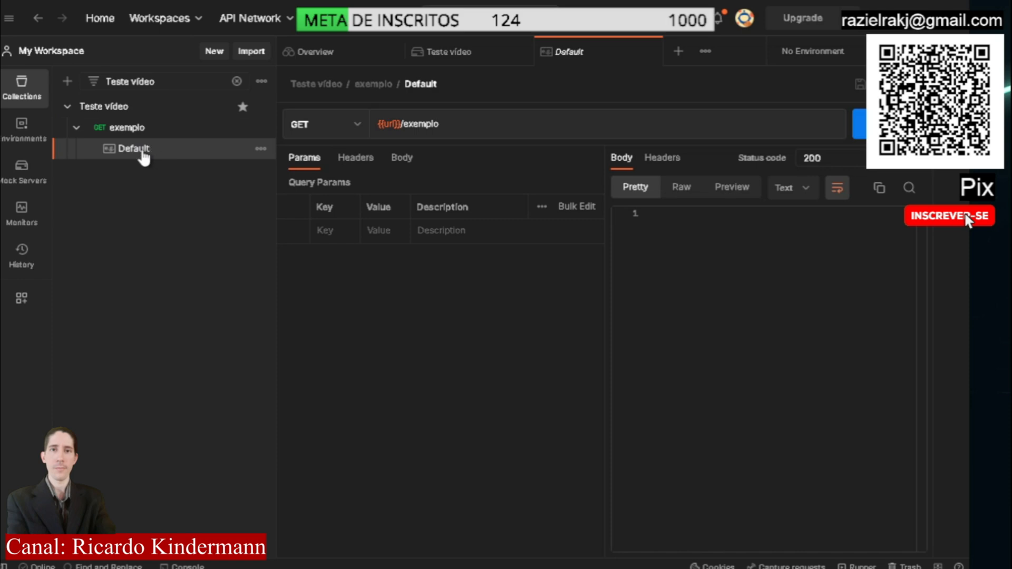
Inspect the url variable and the /exemplo path in the Default example's address
click(758, 248)
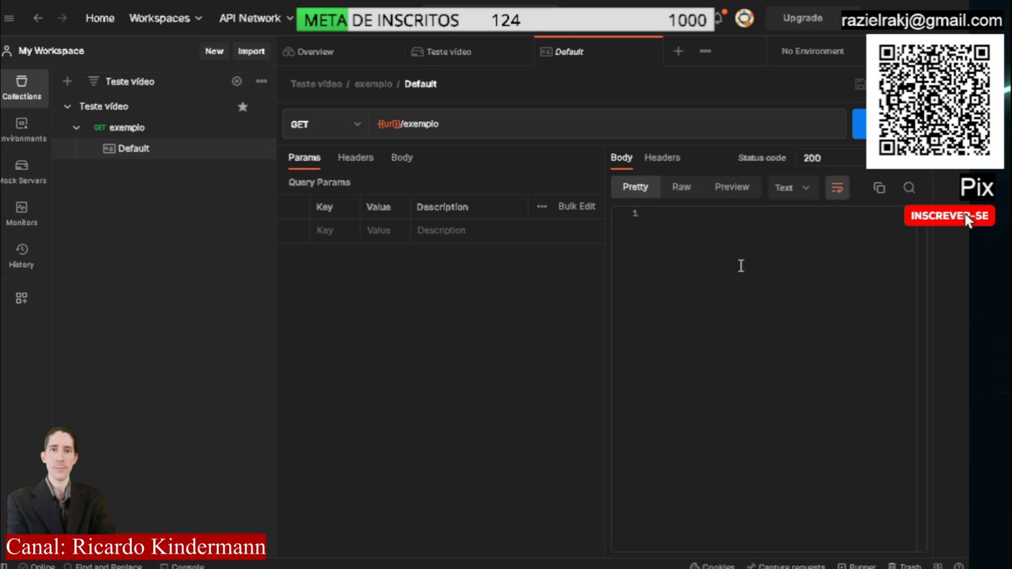
mouse_move(396, 125)
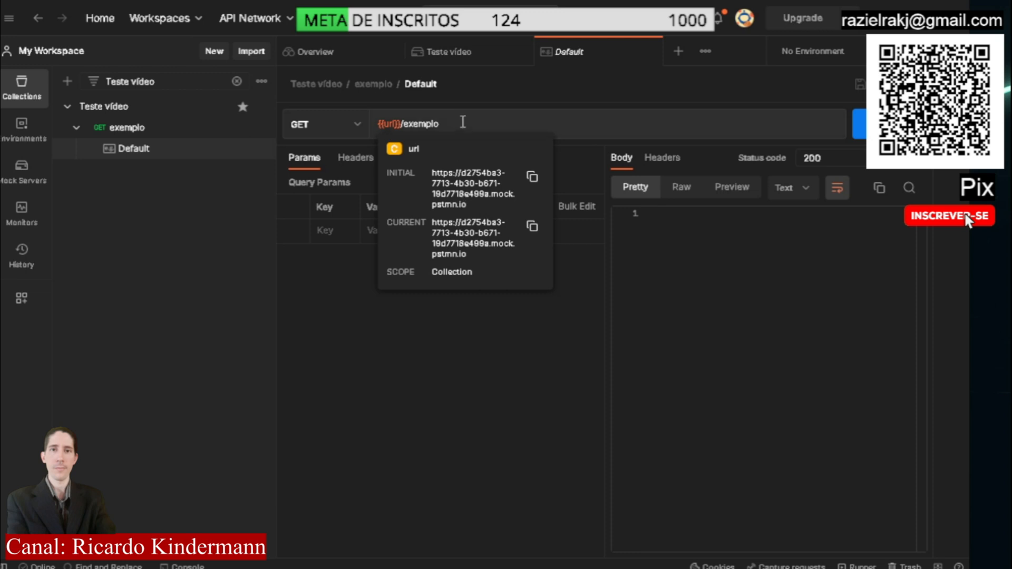
drag(460, 123, 402, 125)
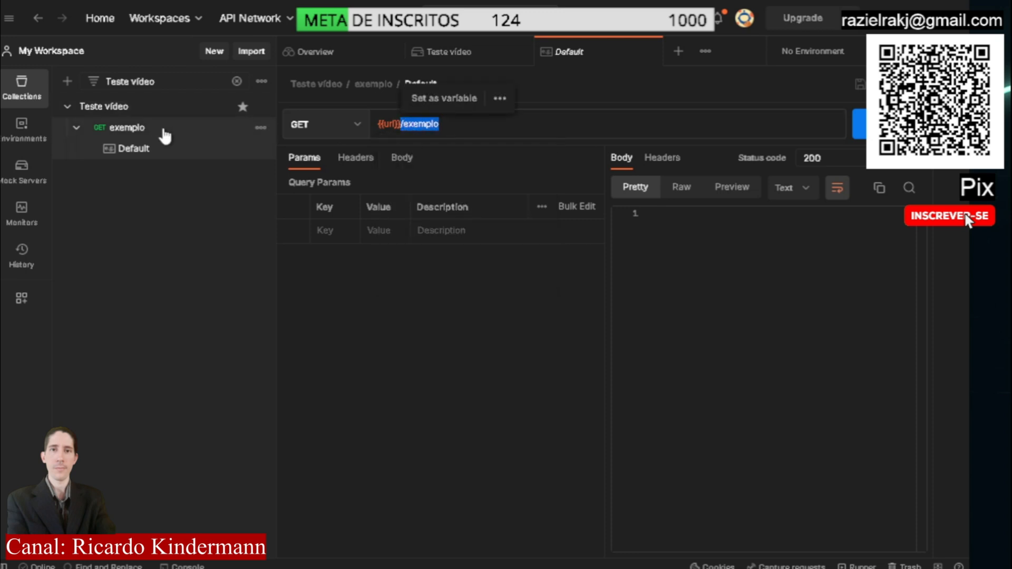
Enter a JSON response body in the Default example with the key "message" and the value "Olá eu sou o Goku"
click(765, 251)
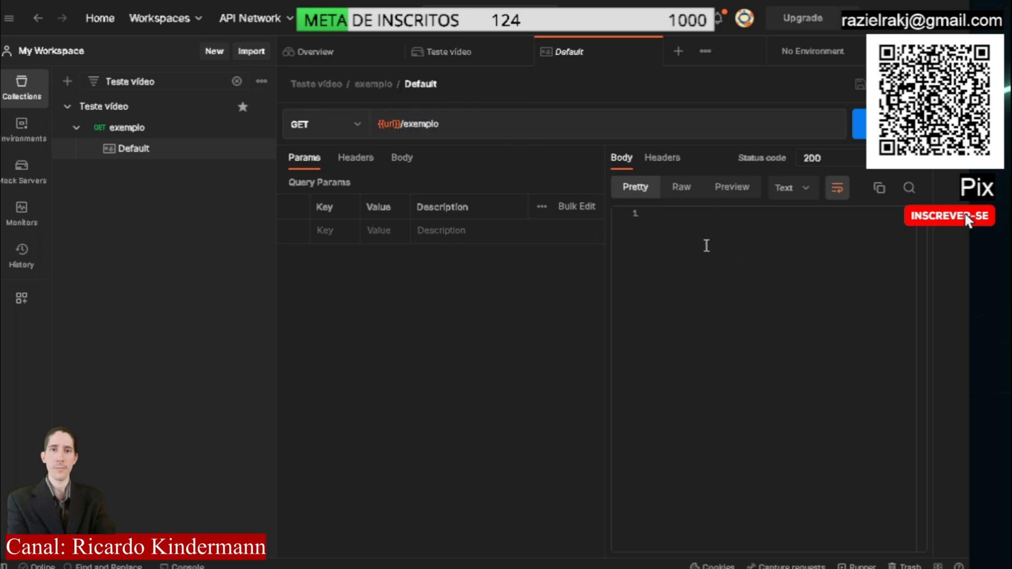
text({)
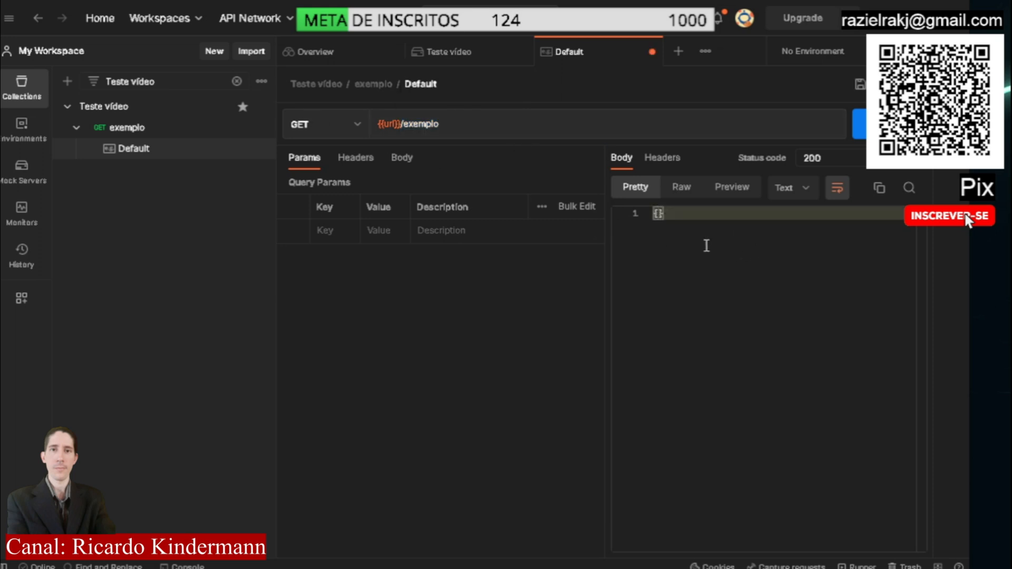
key(Return)
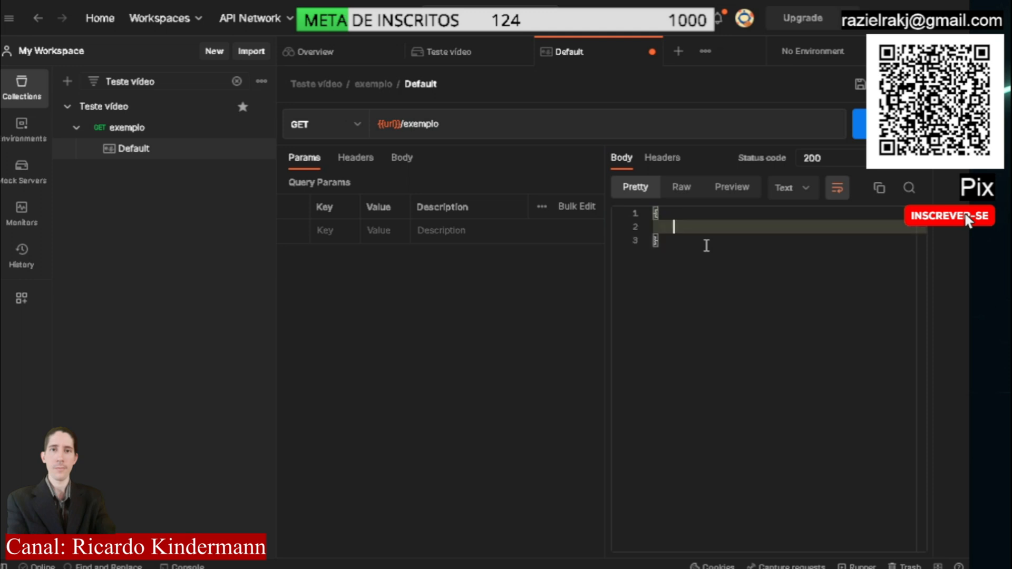
text("message":"Olá eu so)
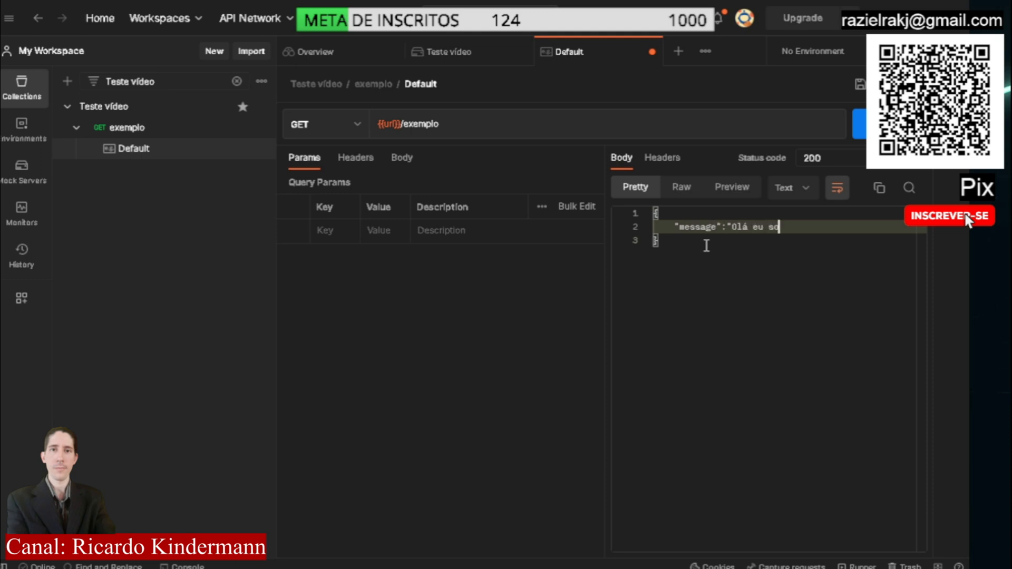
text(u o Goku")
click(843, 264)
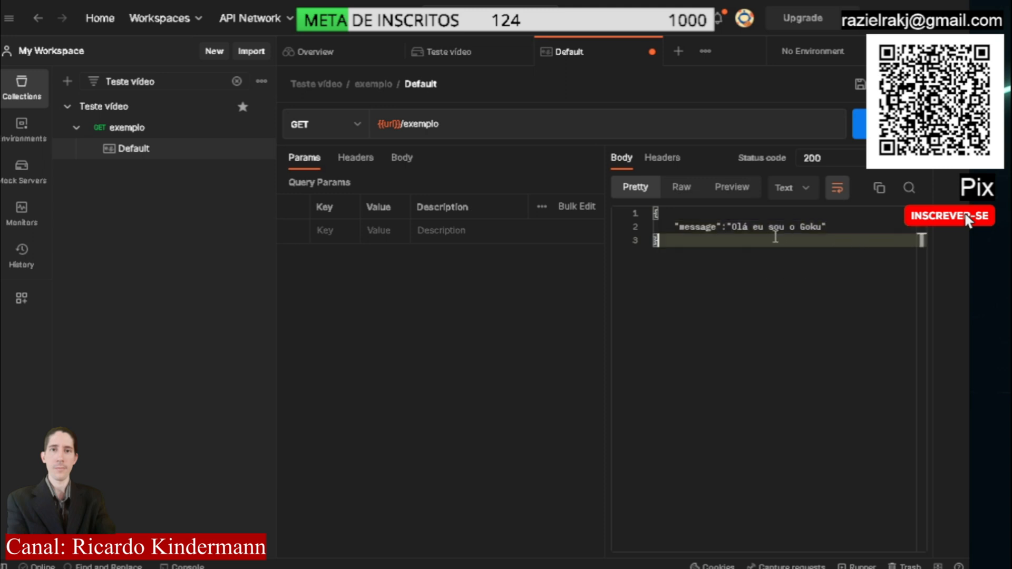
drag(665, 244, 647, 223)
click(717, 246)
drag(703, 248, 627, 207)
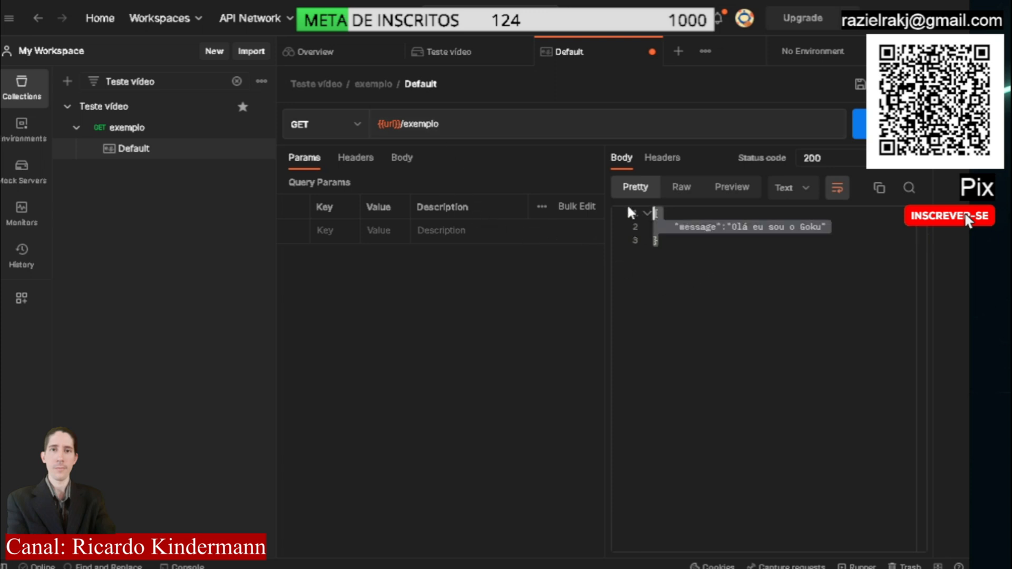
click(710, 254)
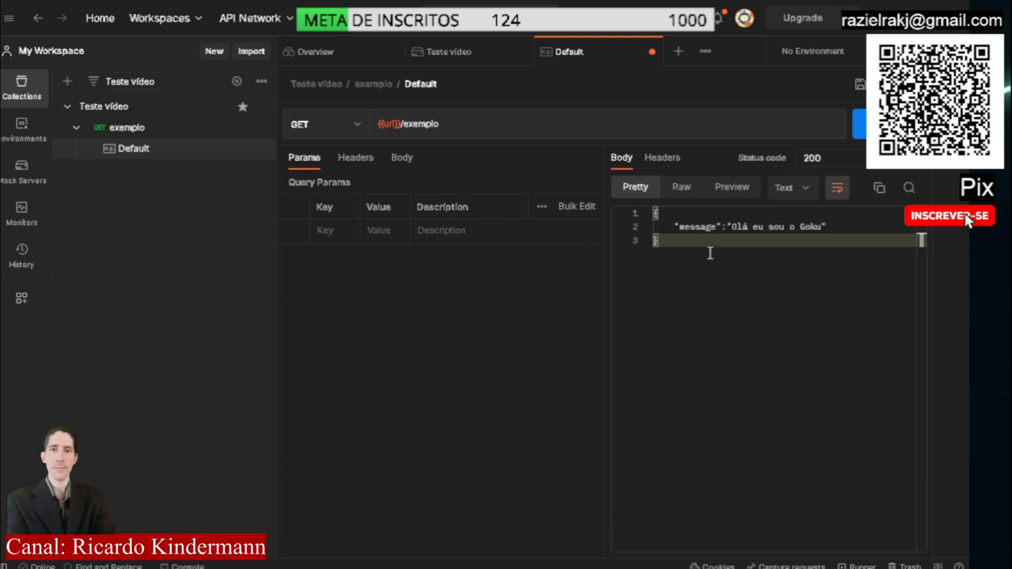
Set the format of the Default example's response body to JSON
click(806, 195)
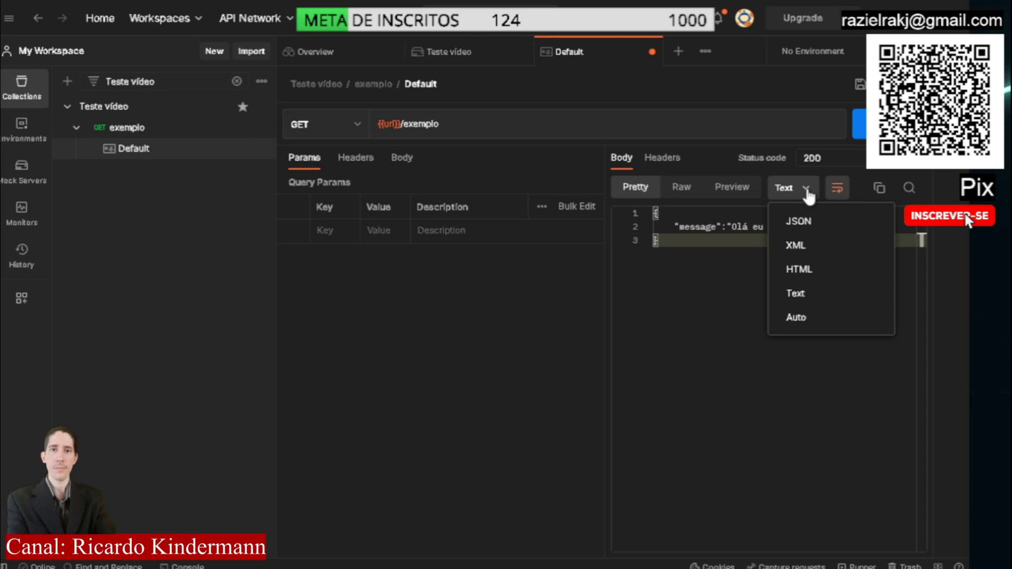
click(808, 224)
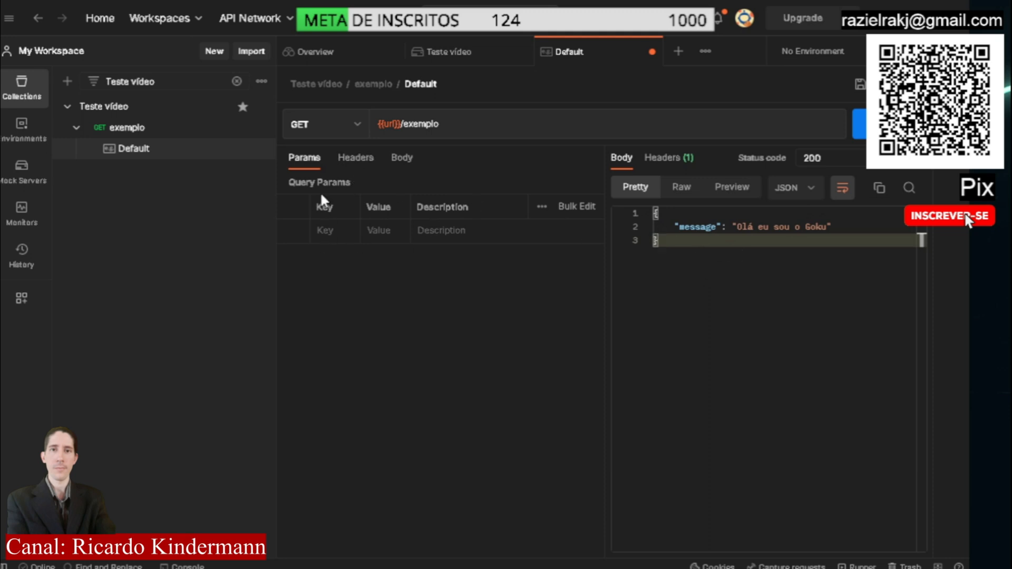
key(ctrl+a)
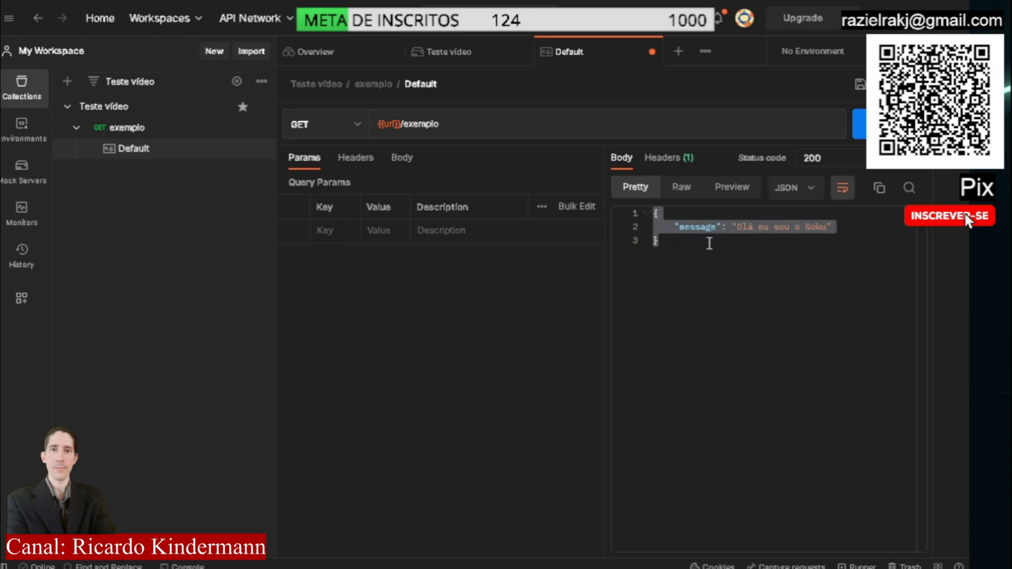
click(709, 244)
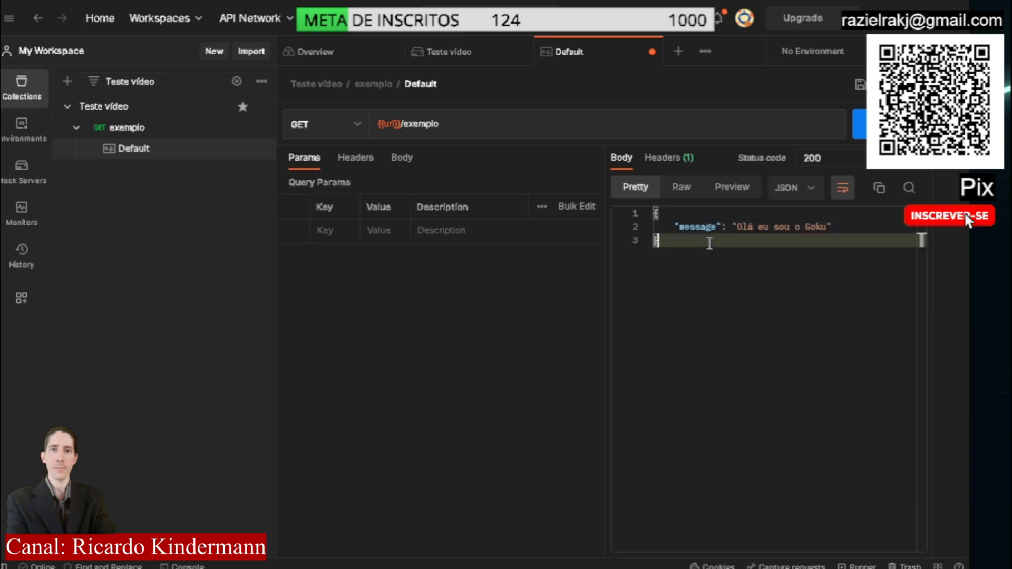
Add a Content-Type request header with the value application/json to the Default example and save the example
click(356, 160)
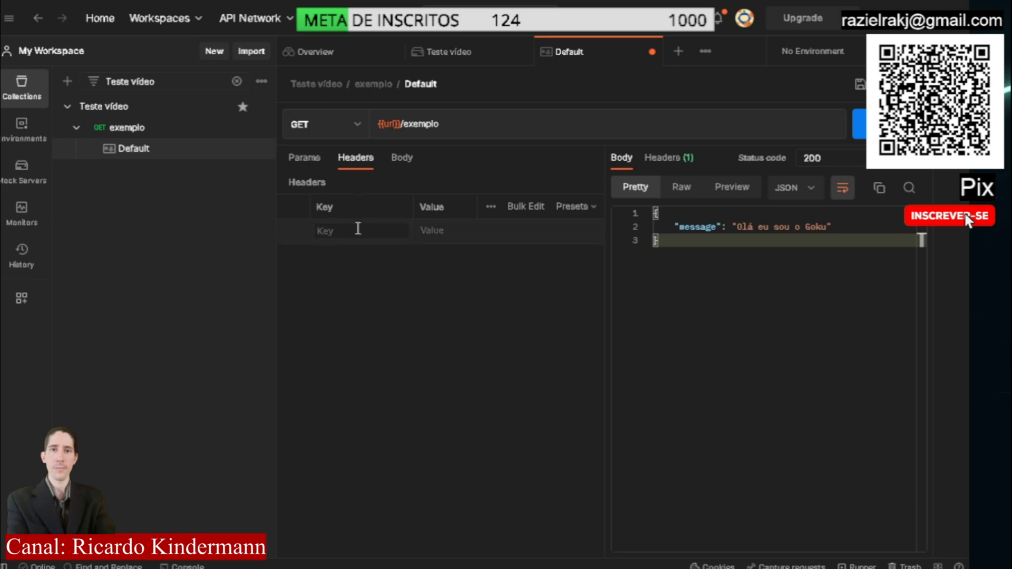
text(contyp)
key(BackSpace)
key(BackSpace)
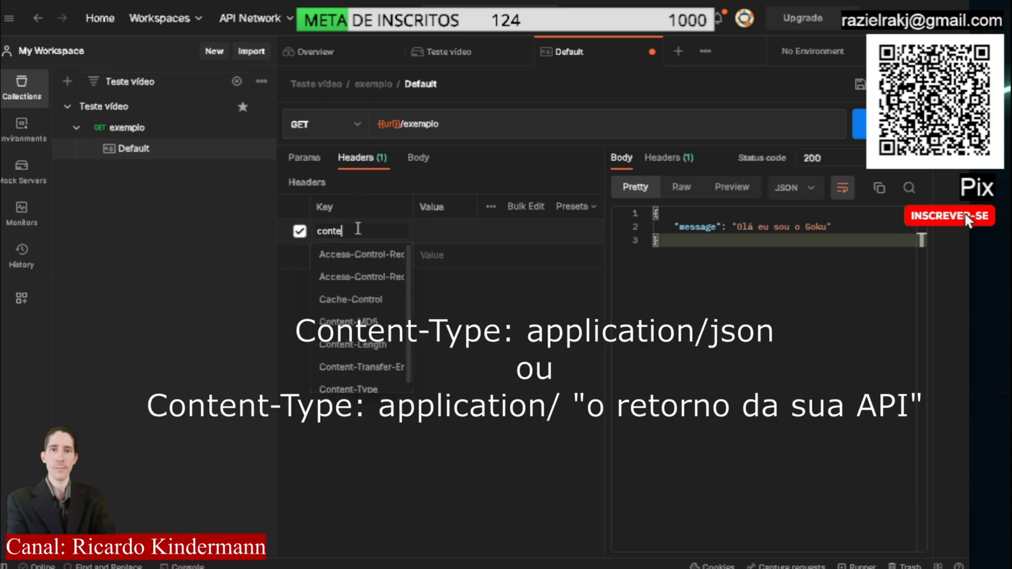
text(ent)
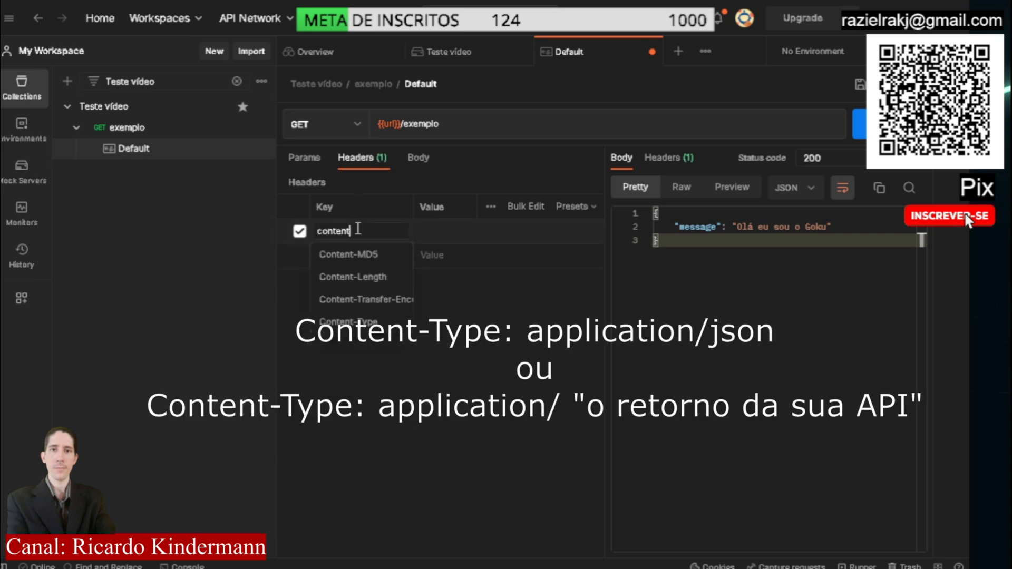
click(375, 332)
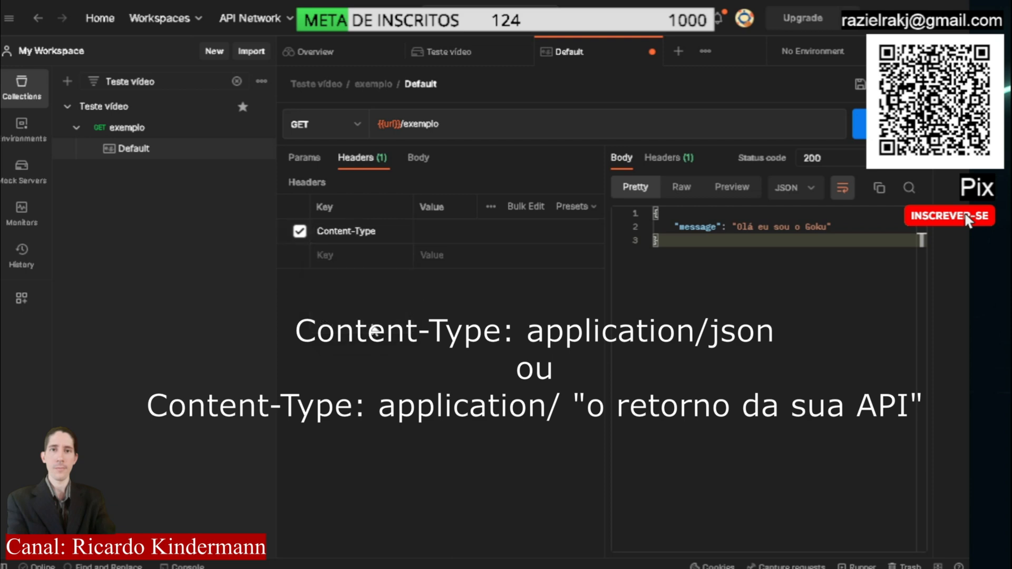
click(456, 233)
text(json)
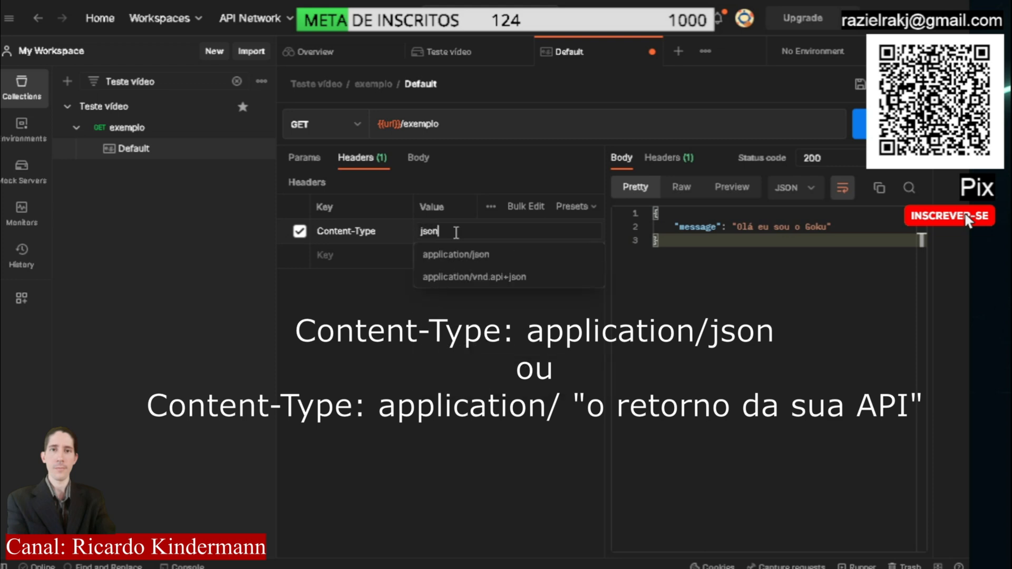
click(452, 255)
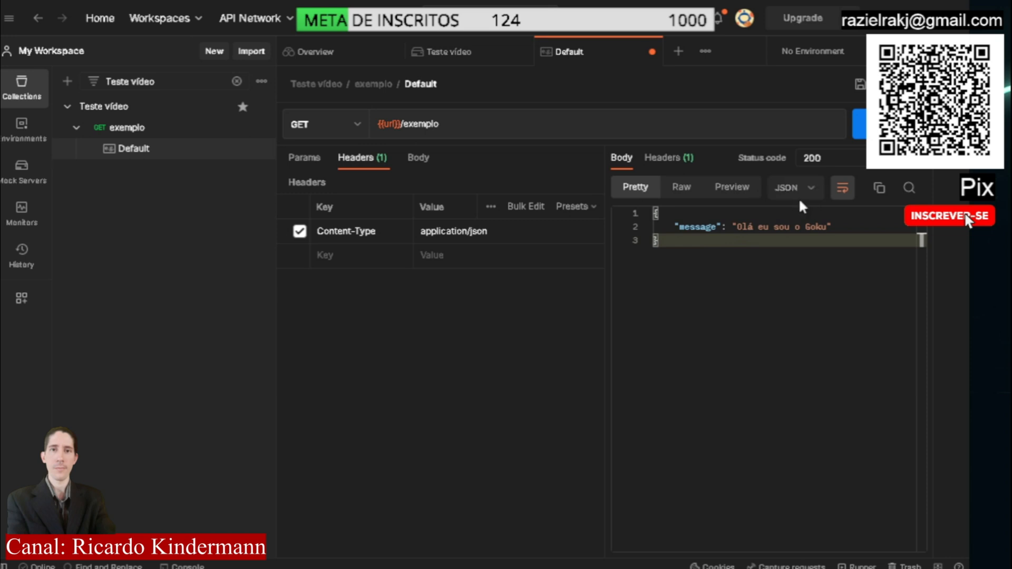
drag(680, 248, 653, 213)
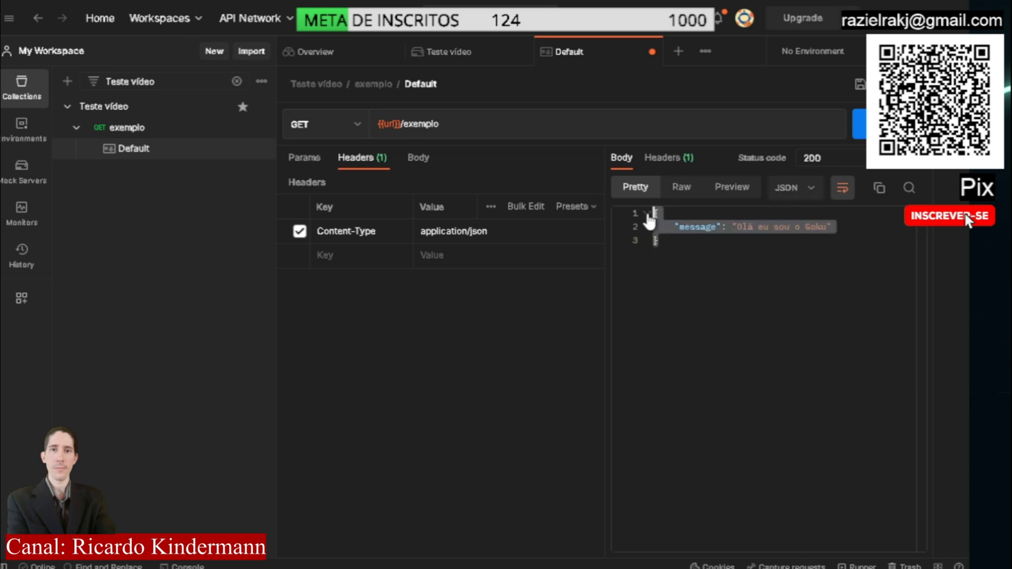
click(720, 247)
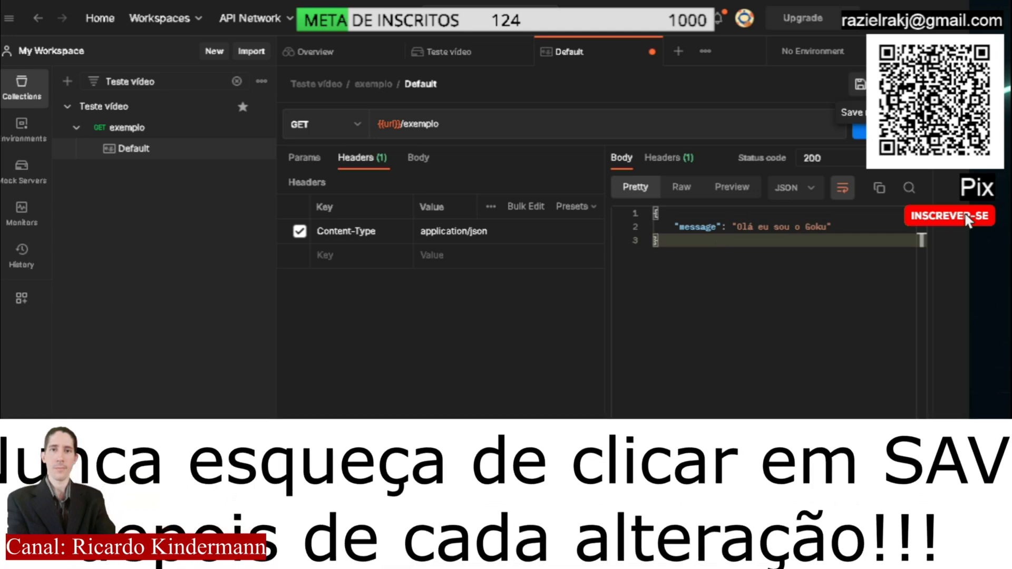
click(860, 84)
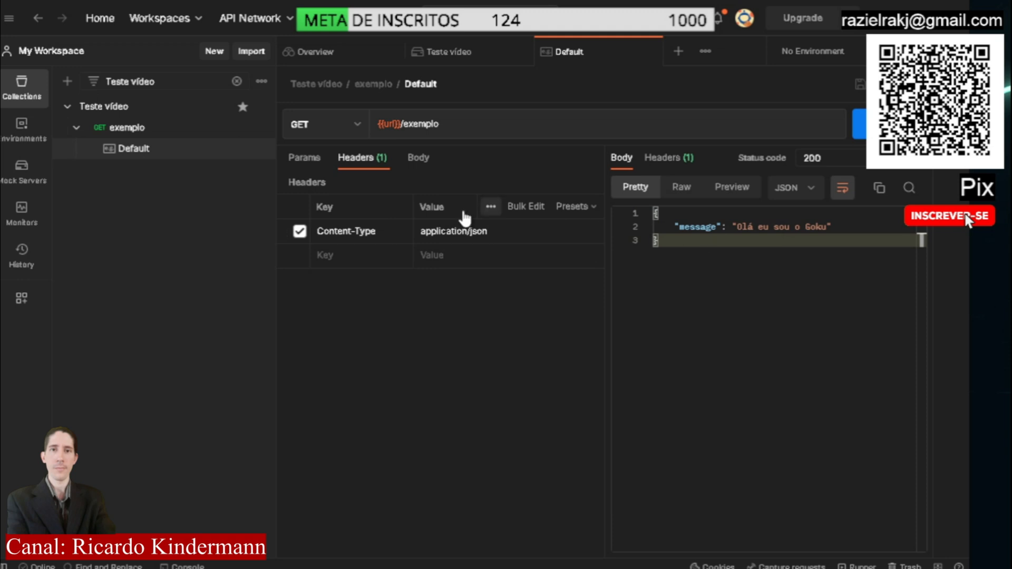
Send the exemplo GET request and check the status code and JSON body of the response
click(130, 134)
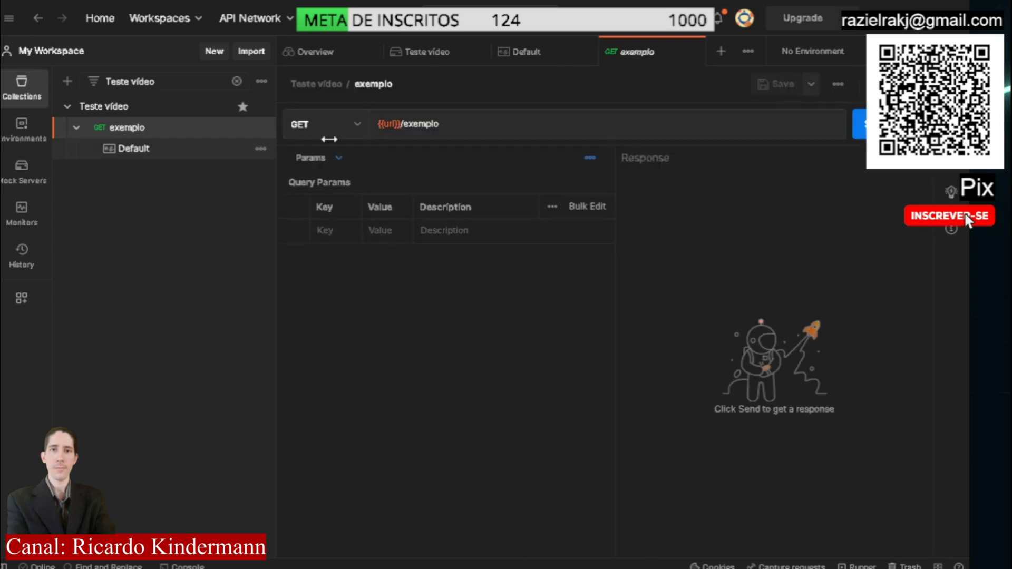
click(521, 121)
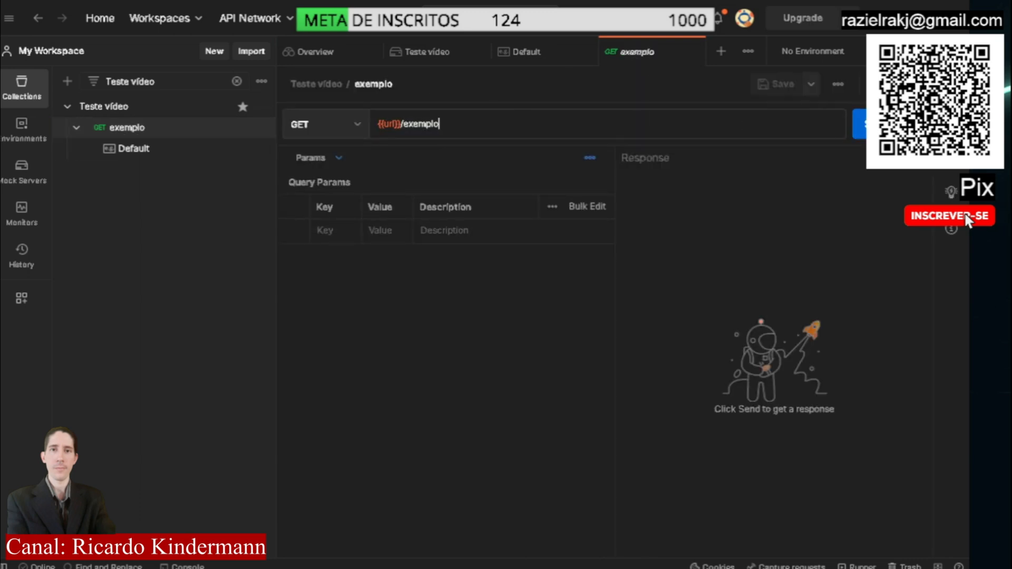
click(880, 125)
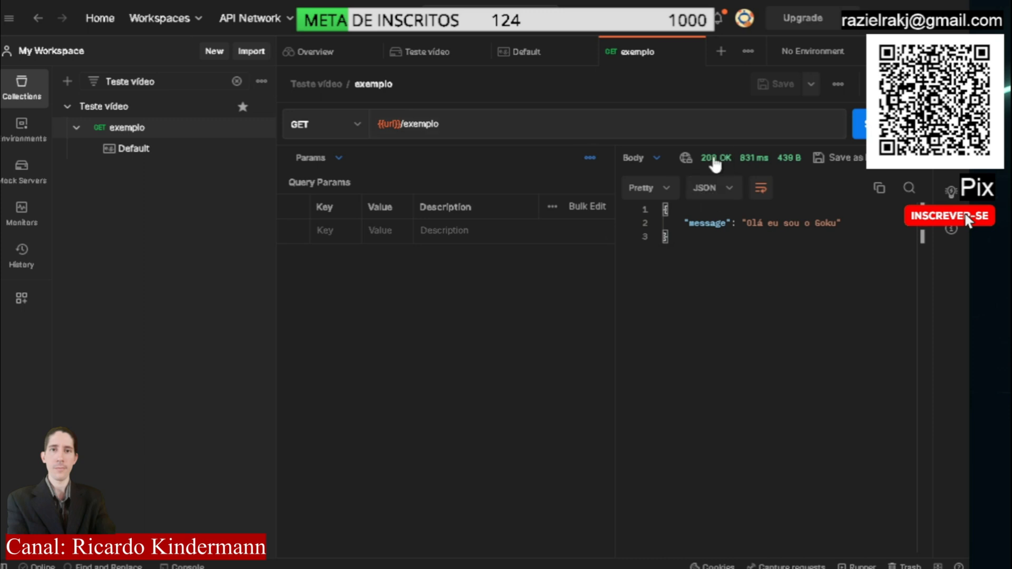
mouse_move(731, 165)
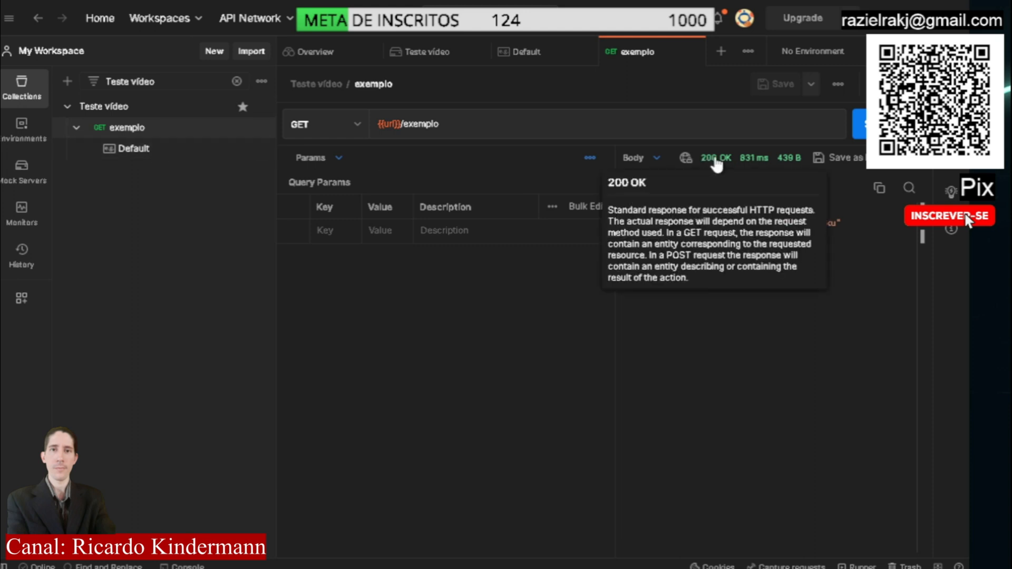
drag(670, 238, 648, 207)
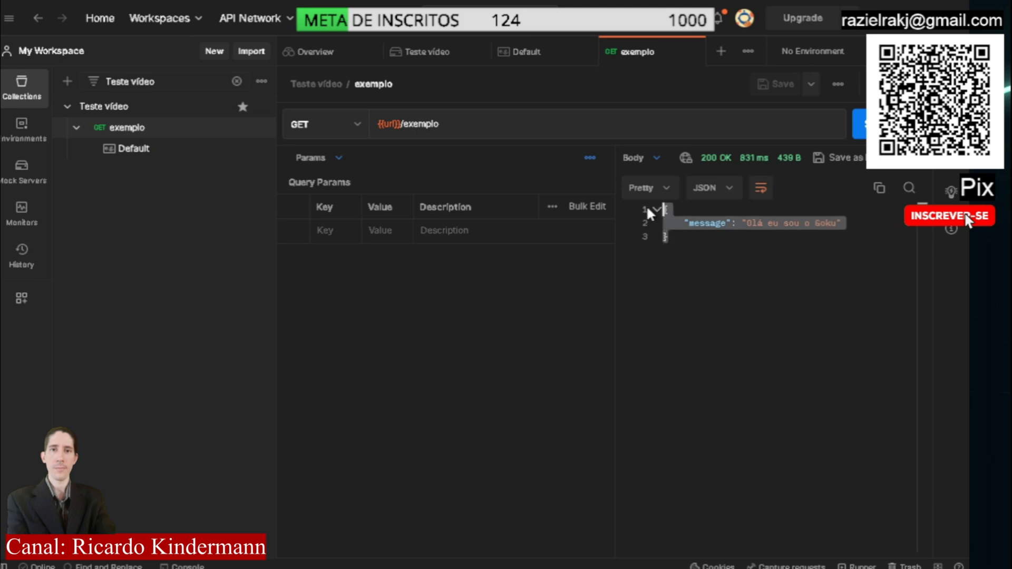
click(782, 244)
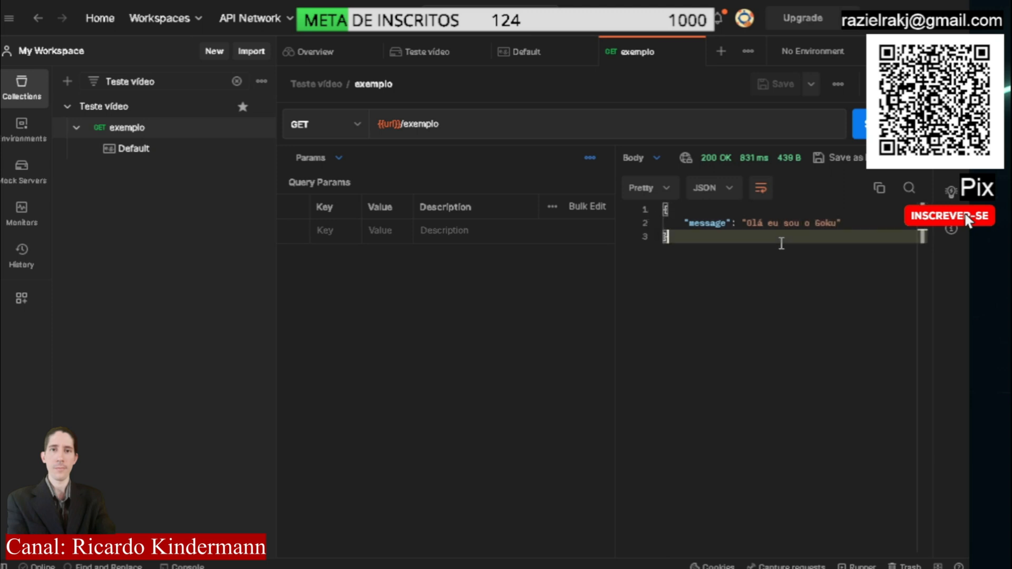
Set the Default example's response status code to 404 Not Found and save the example
click(138, 153)
drag(825, 158, 799, 156)
text(404)
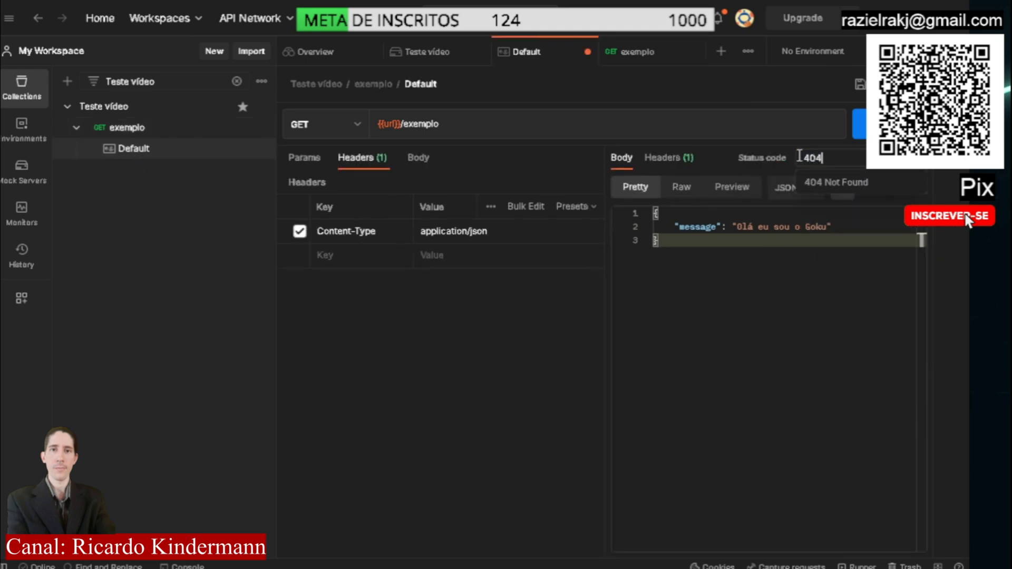
click(850, 183)
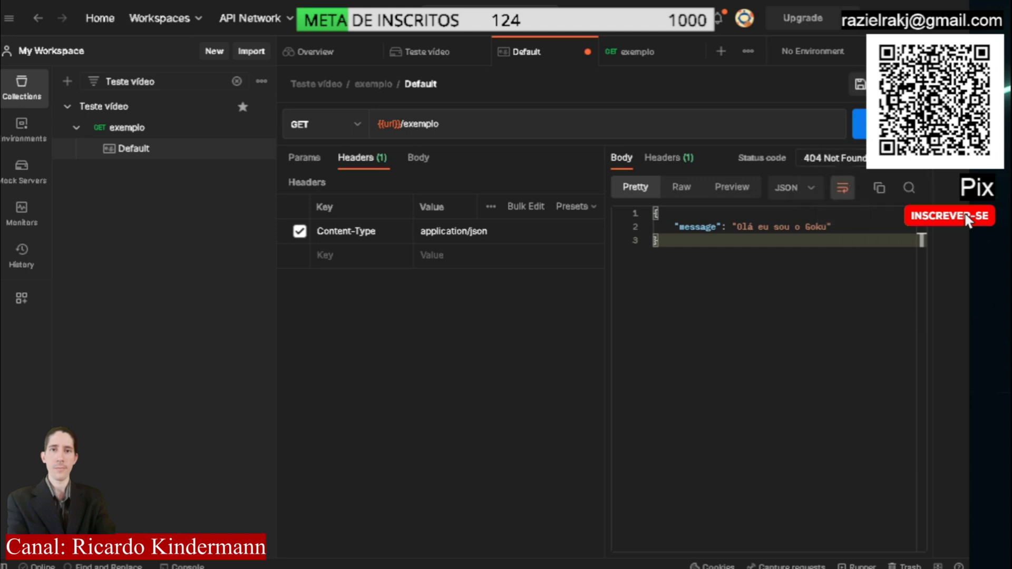
key(ctrl+s)
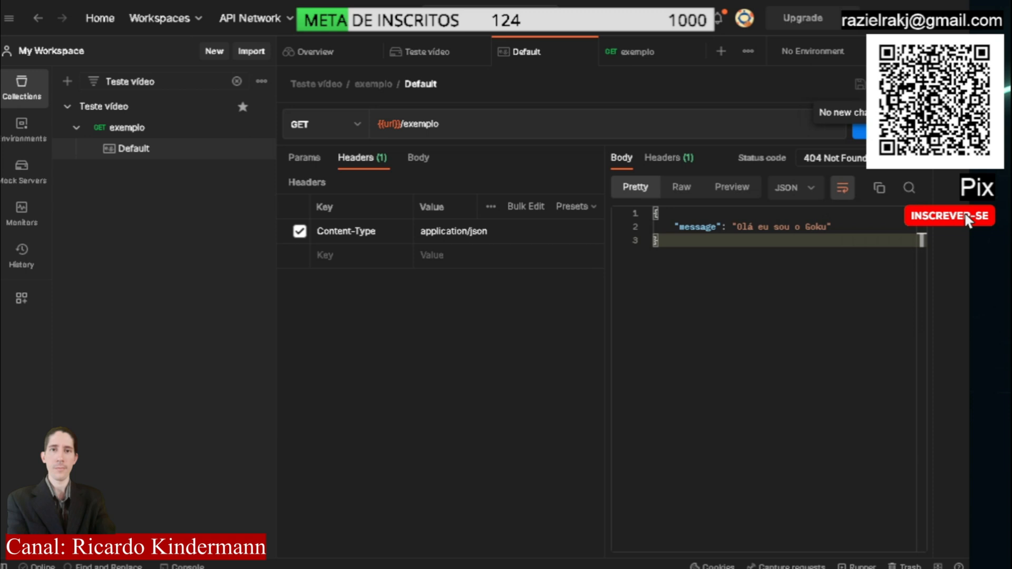
Resend the exemplo request and check the status code of the new response
click(127, 127)
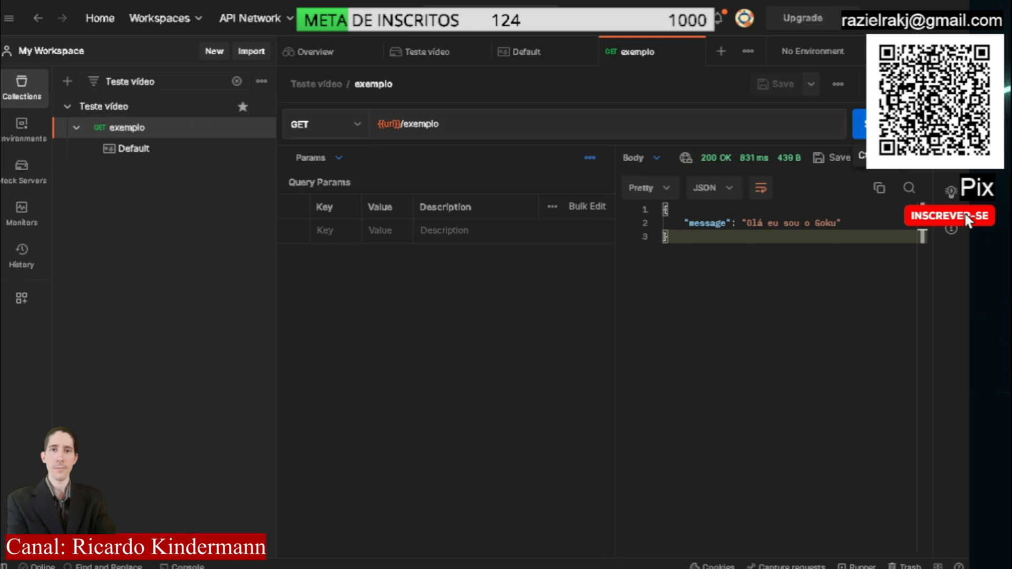
click(883, 124)
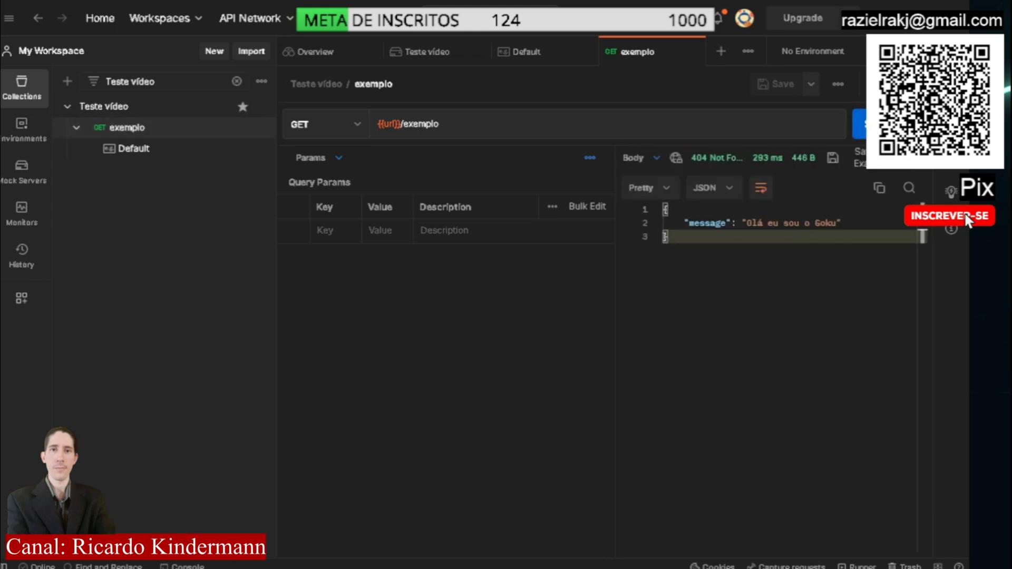
mouse_move(709, 165)
Replace the message value in the Default example's response body with "Não localizado os dados" and save the example
click(130, 152)
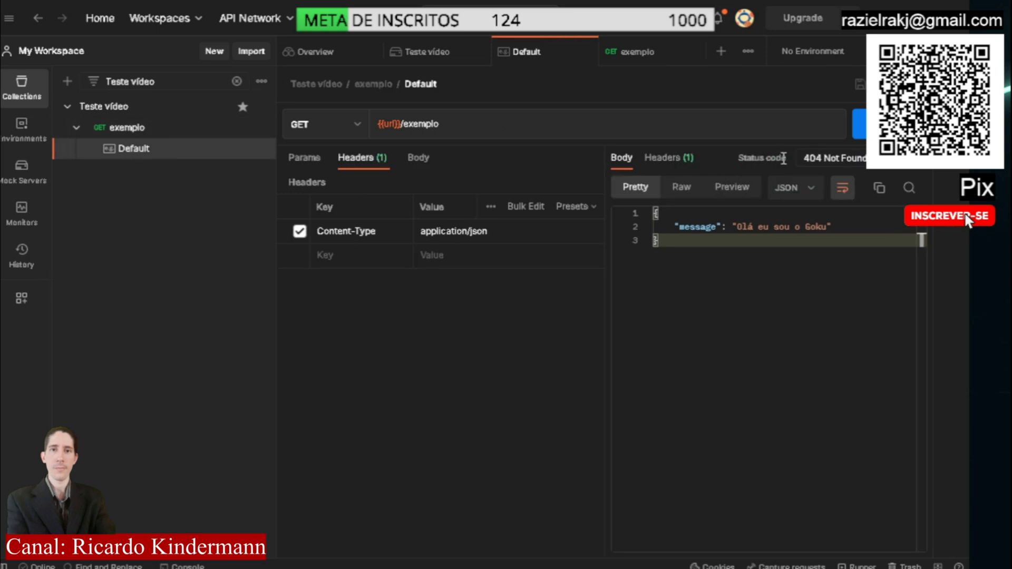
drag(736, 226, 832, 228)
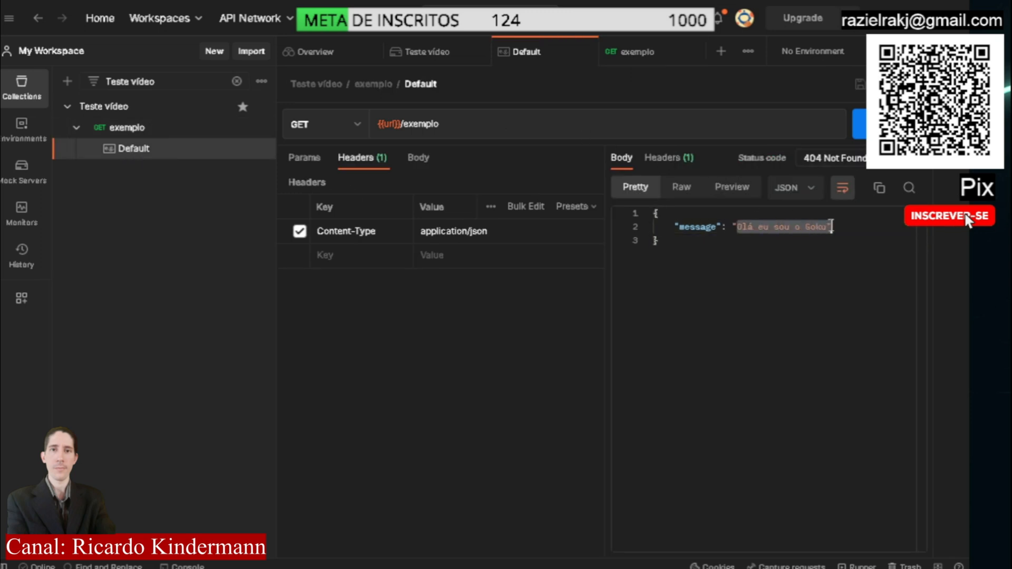
text(N)
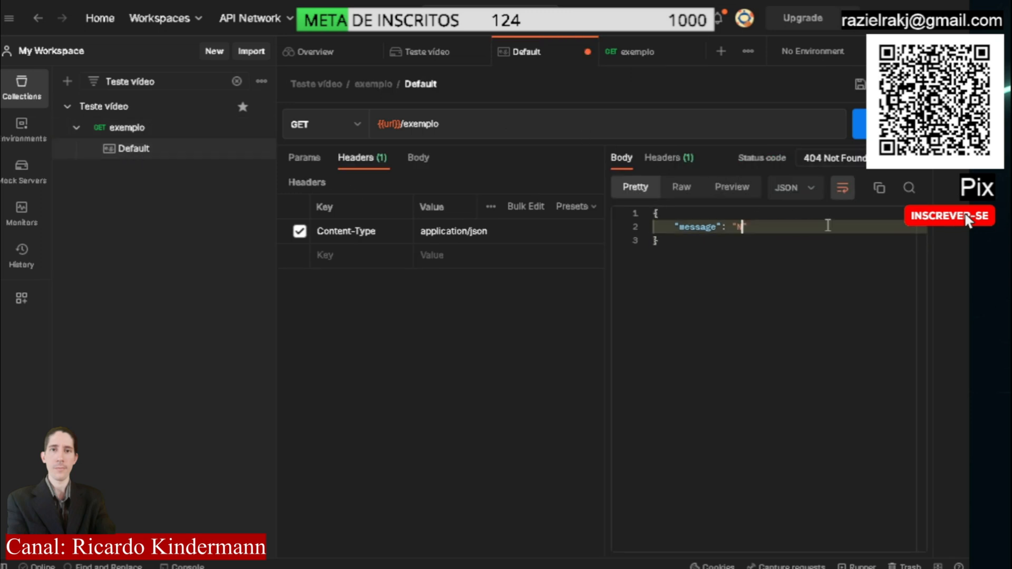
text(ão localizad)
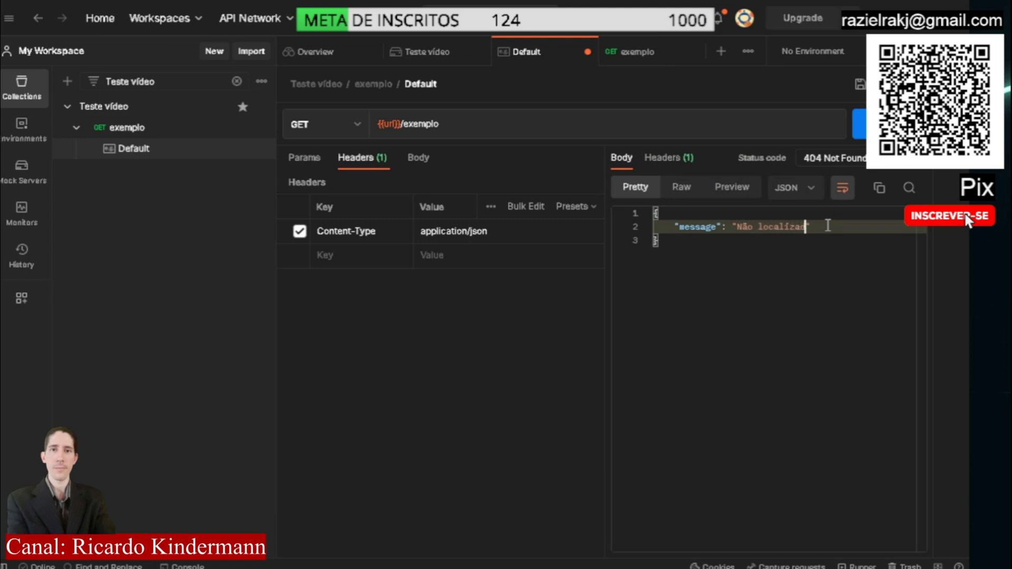
text(o os dados)
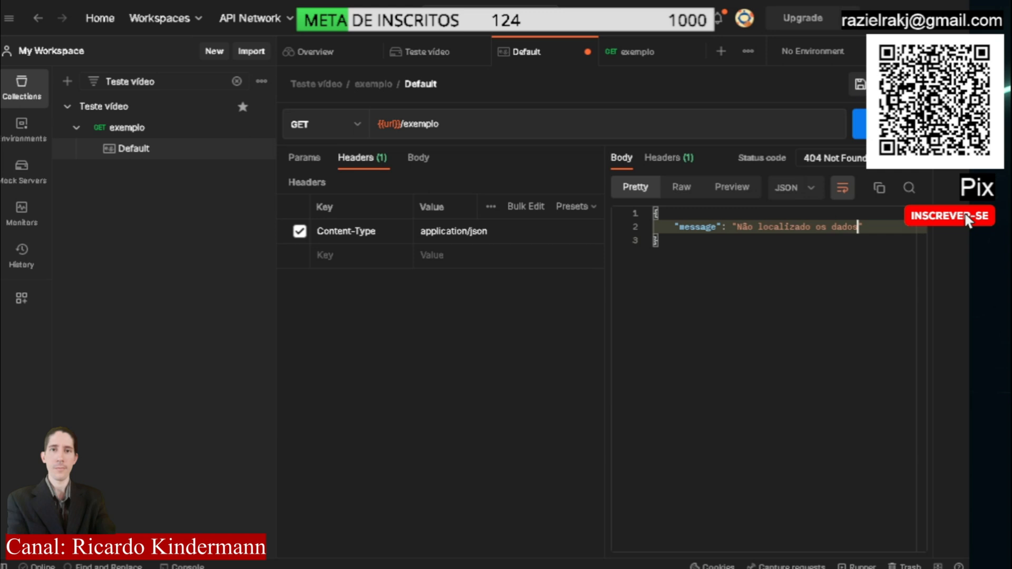
click(859, 84)
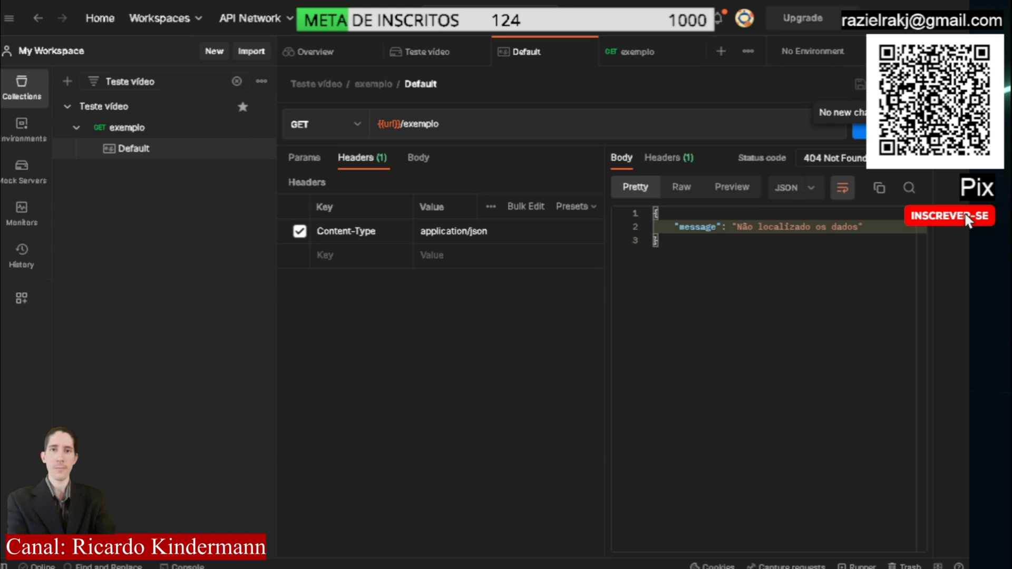
Send the exemplo request once more and check the message in the response body
click(129, 130)
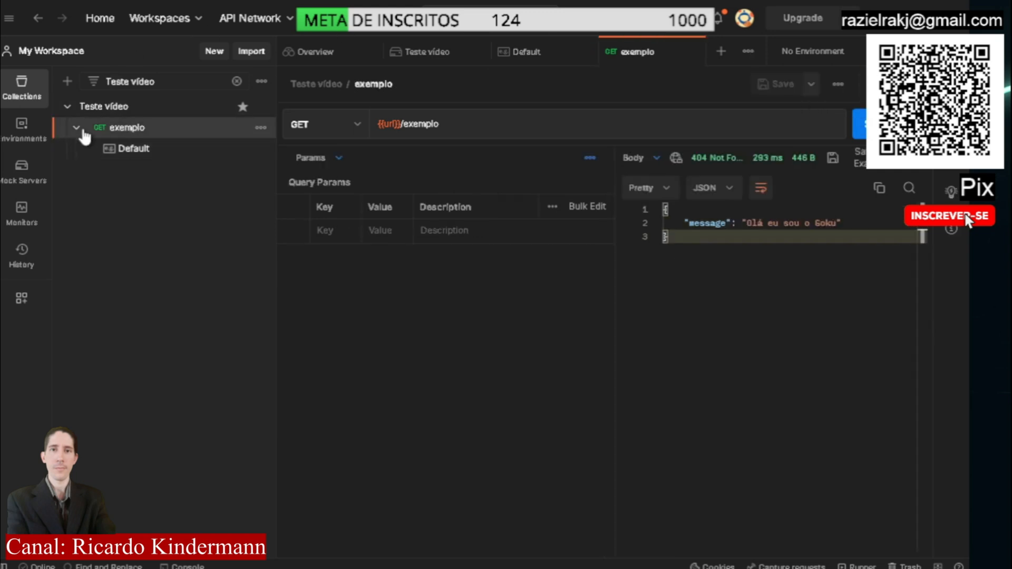
key(ctrl+Return)
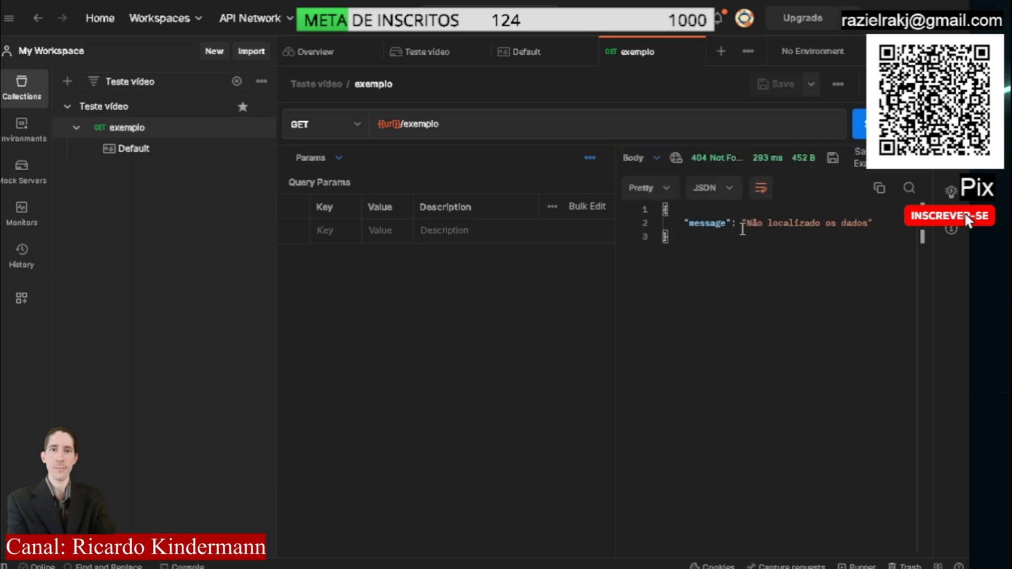
drag(747, 228, 864, 232)
click(864, 232)
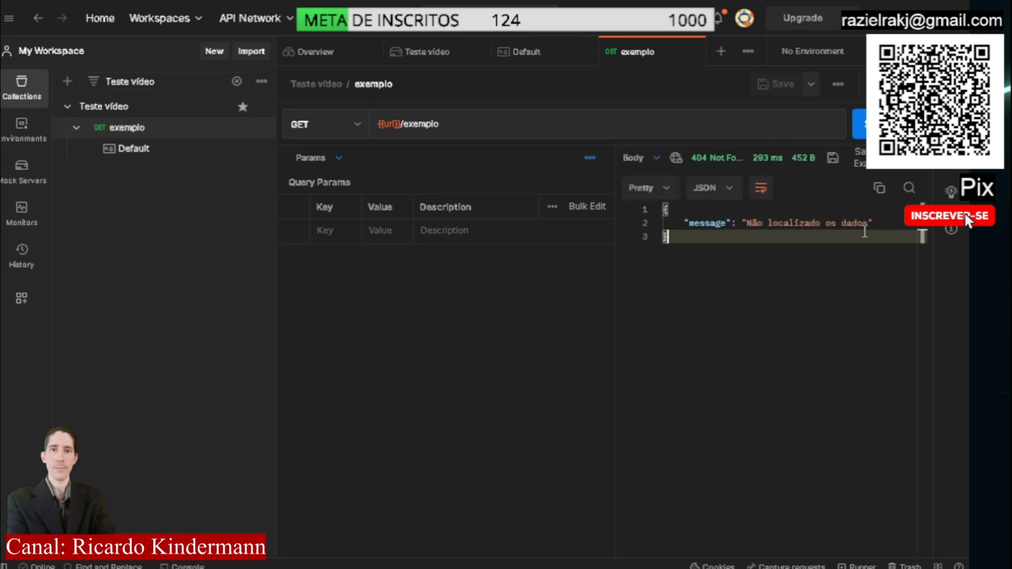
Set the status code of the exemplo request's Default example to 200 OK and save the example
click(126, 150)
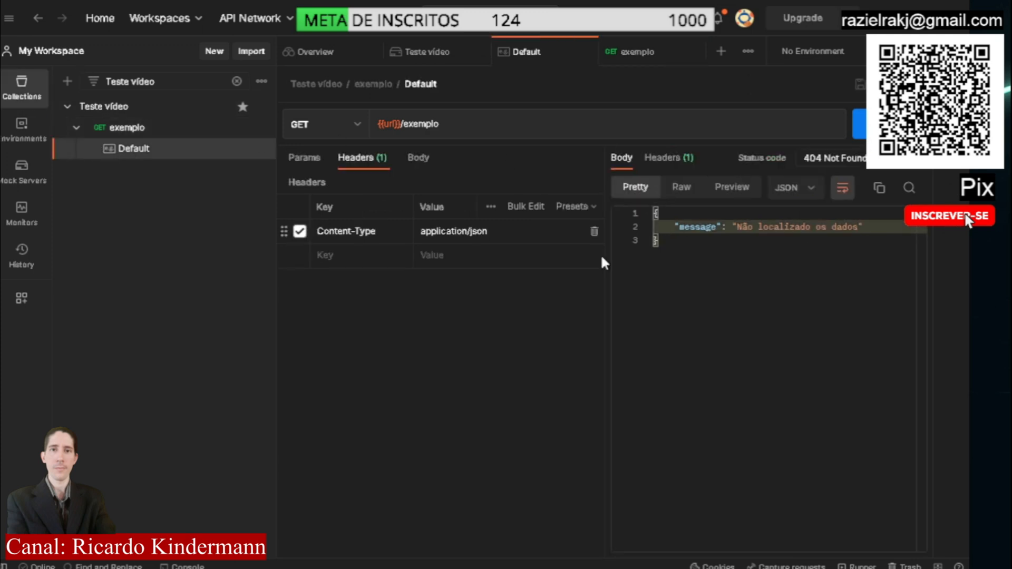
click(647, 227)
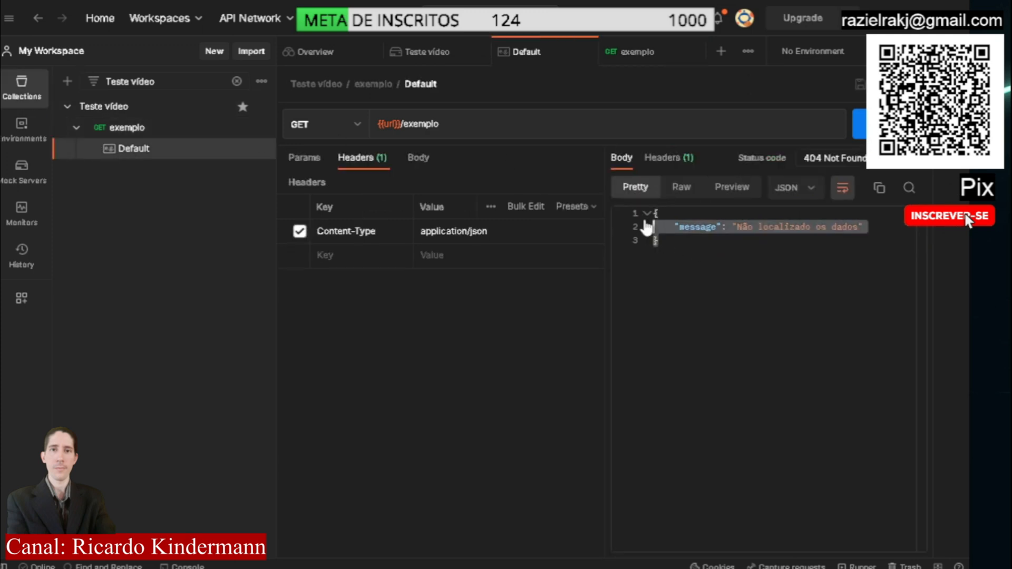
click(707, 242)
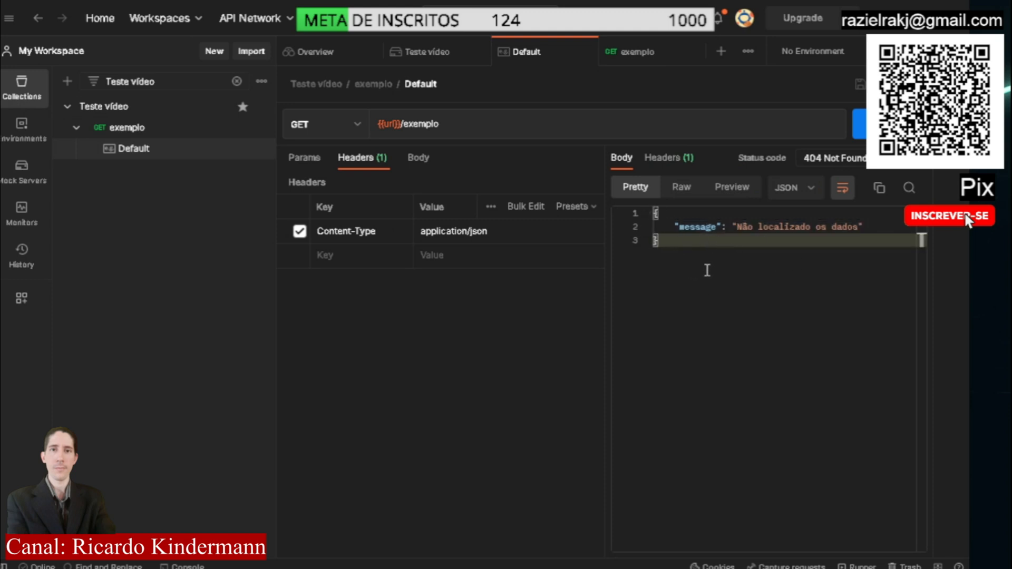
drag(864, 158, 802, 157)
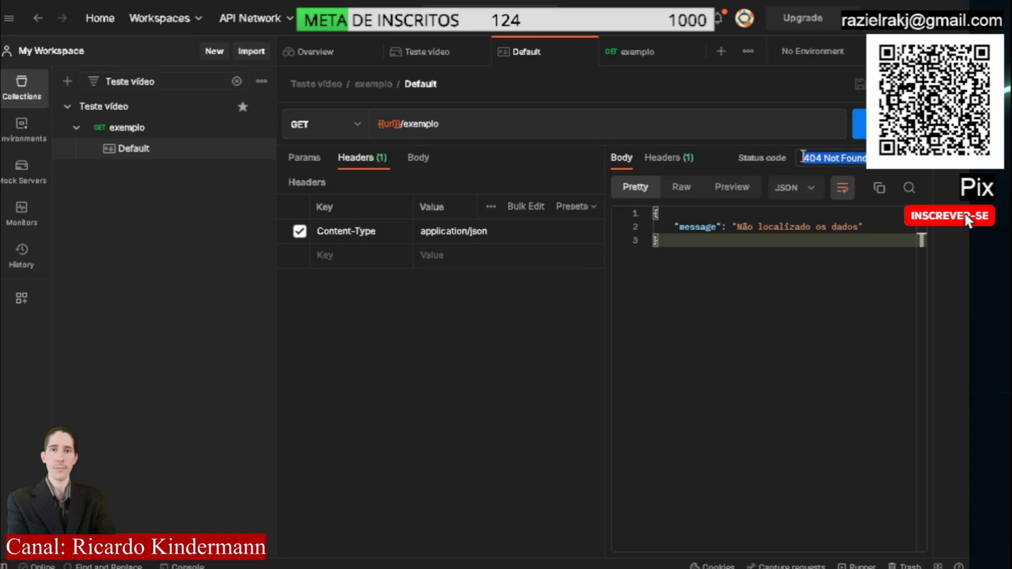
text(200)
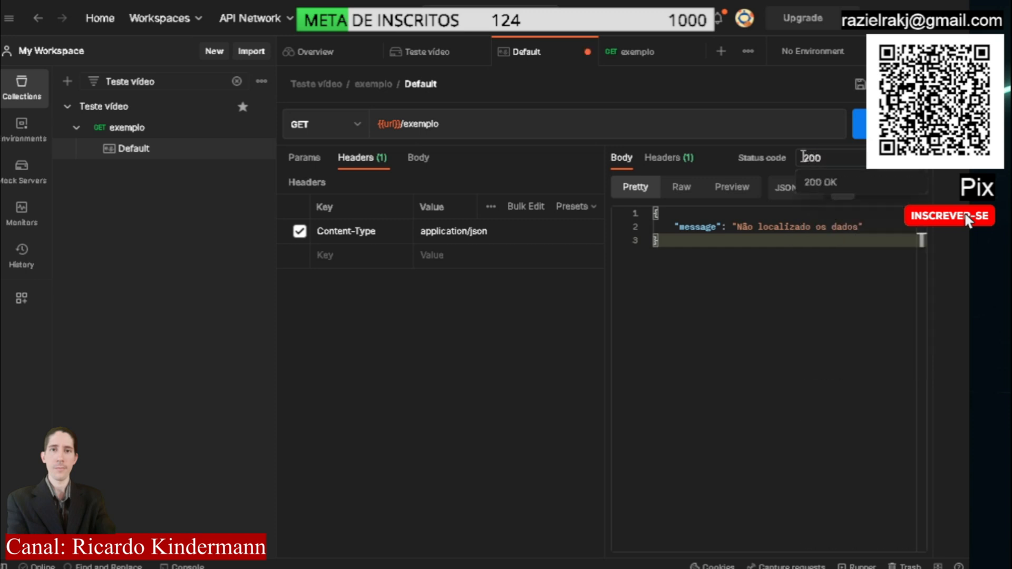
click(820, 183)
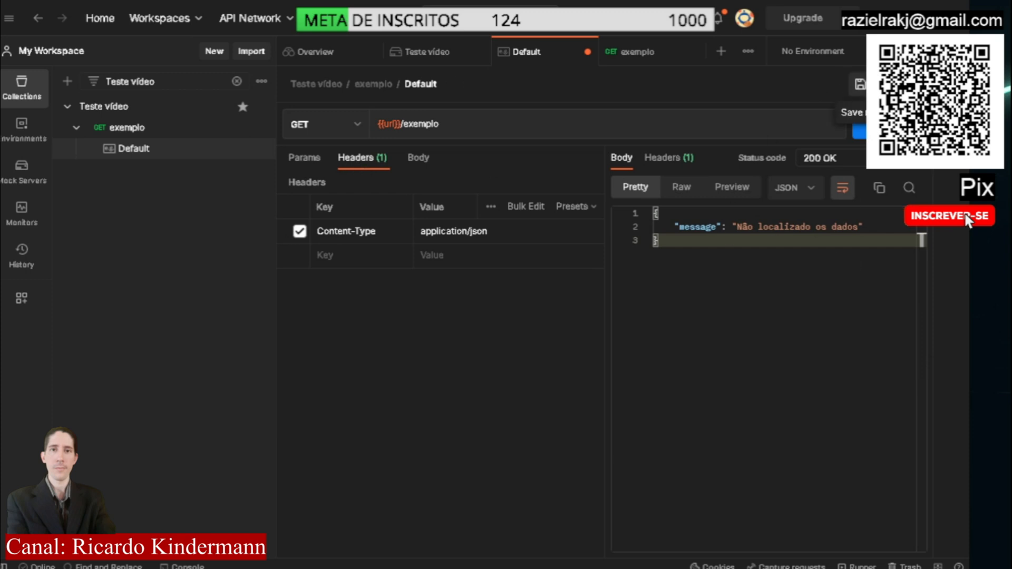
click(870, 84)
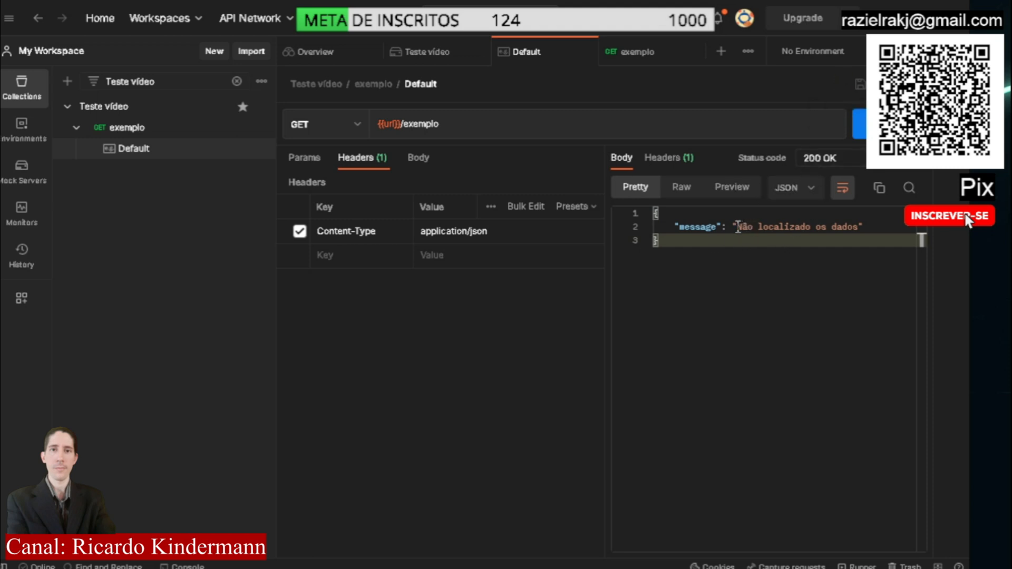
Replace the message value in the Default example's response body with "Olá eu sou o Goku" and save the example
drag(738, 227, 857, 226)
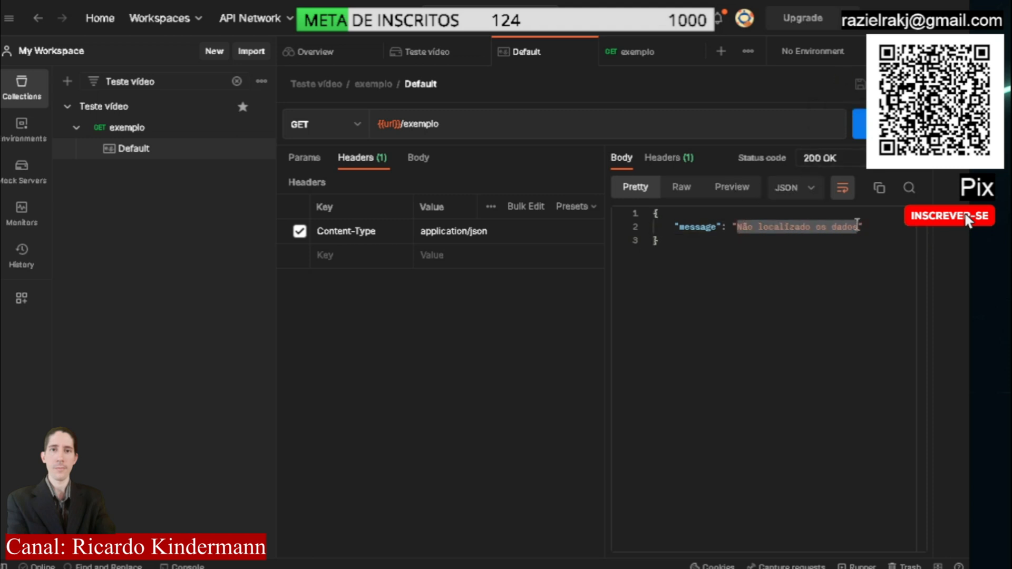
text(Olá eu s)
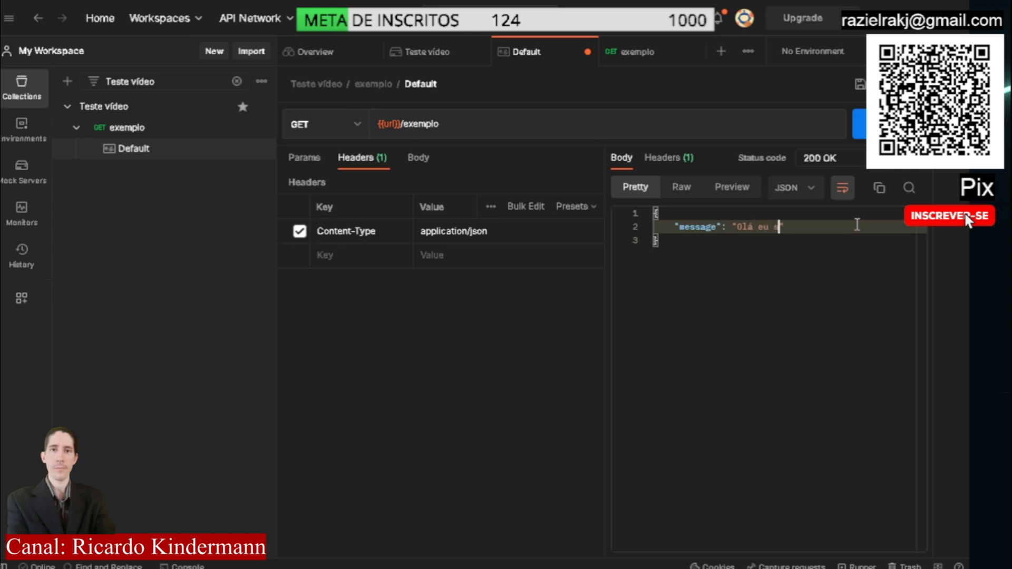
text(ou o Goku)
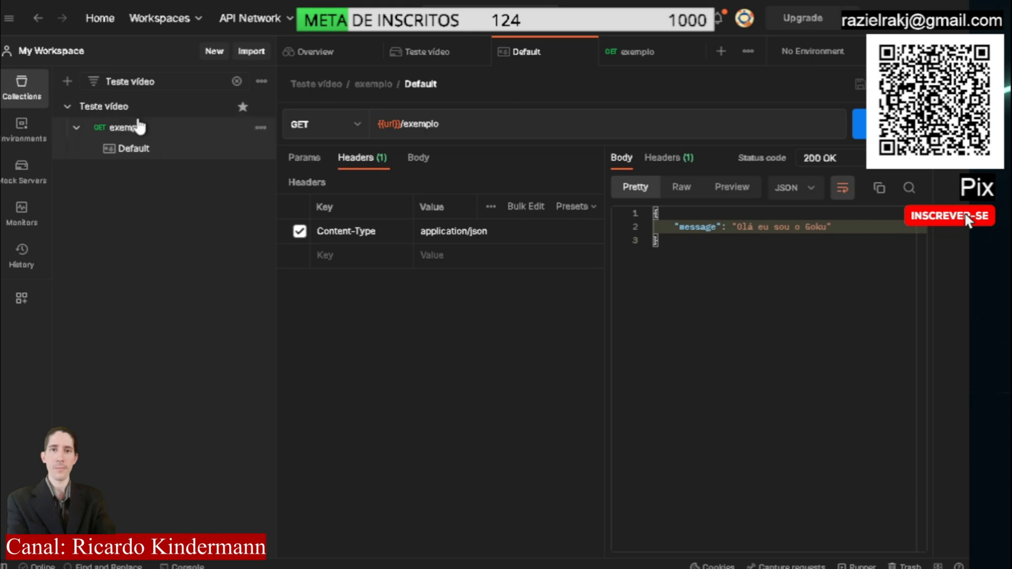
Duplicate the exemplo request and open the Default example of the copy
click(144, 128)
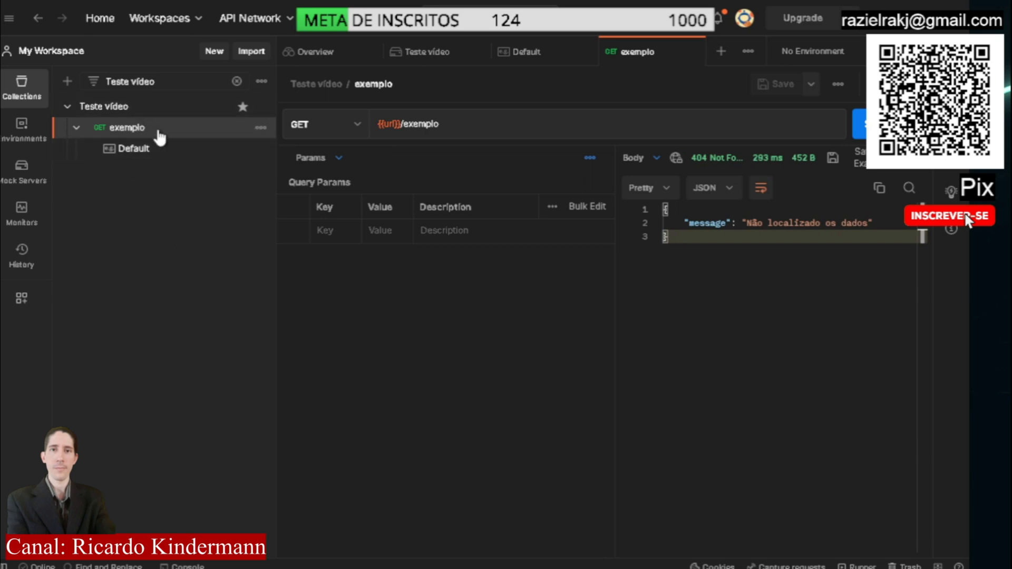
click(261, 129)
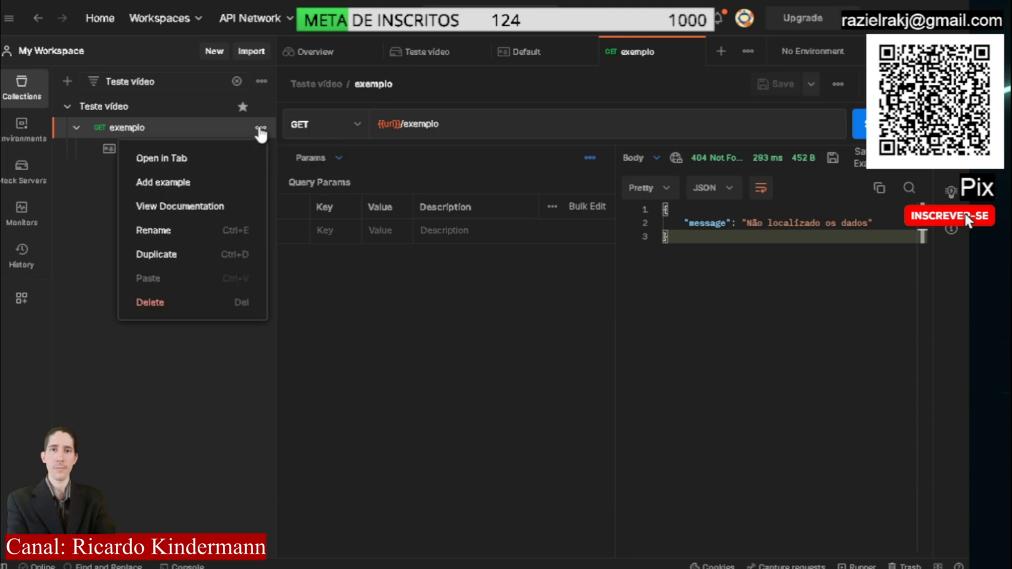
click(178, 258)
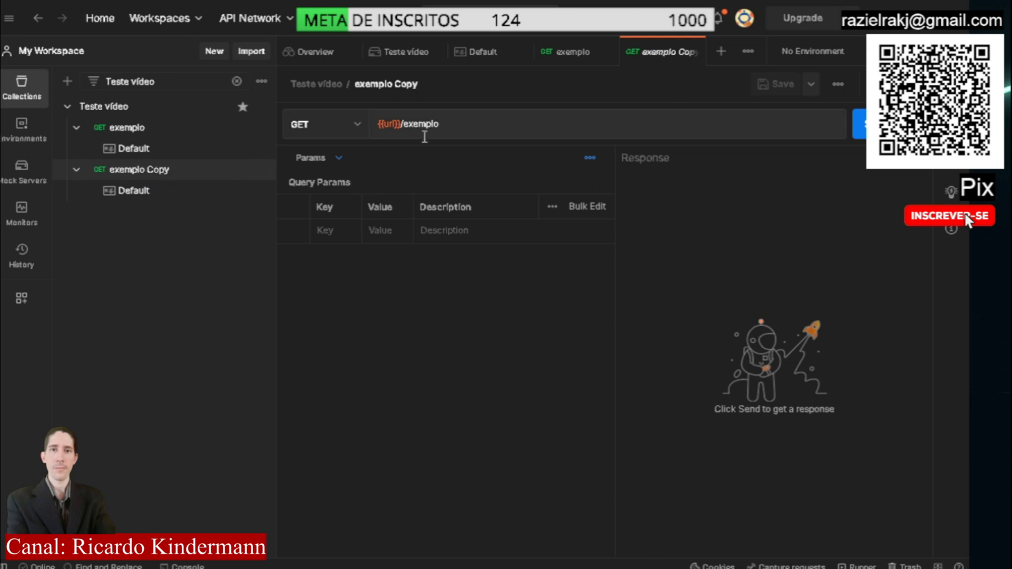
click(145, 196)
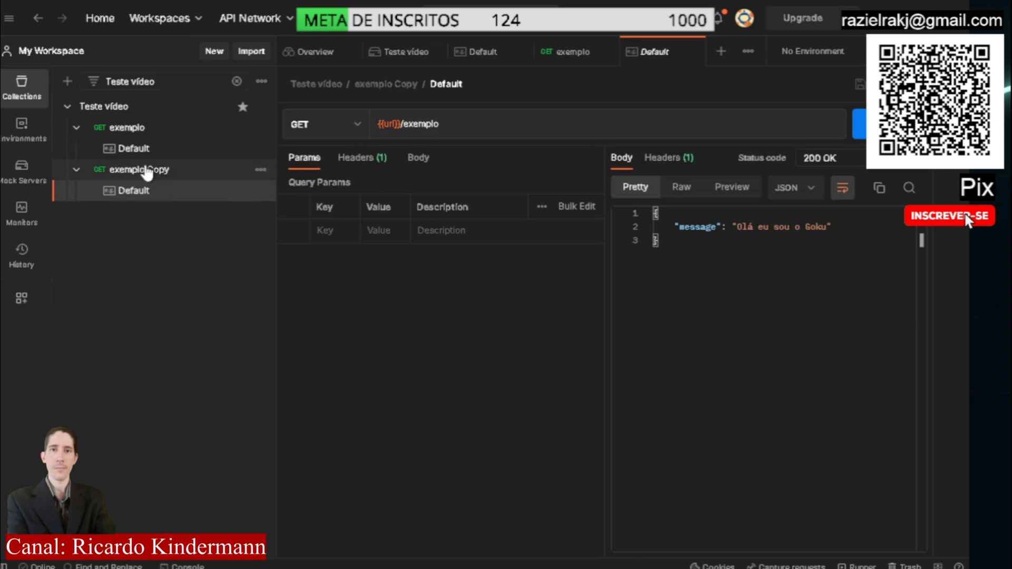
click(147, 170)
click(134, 192)
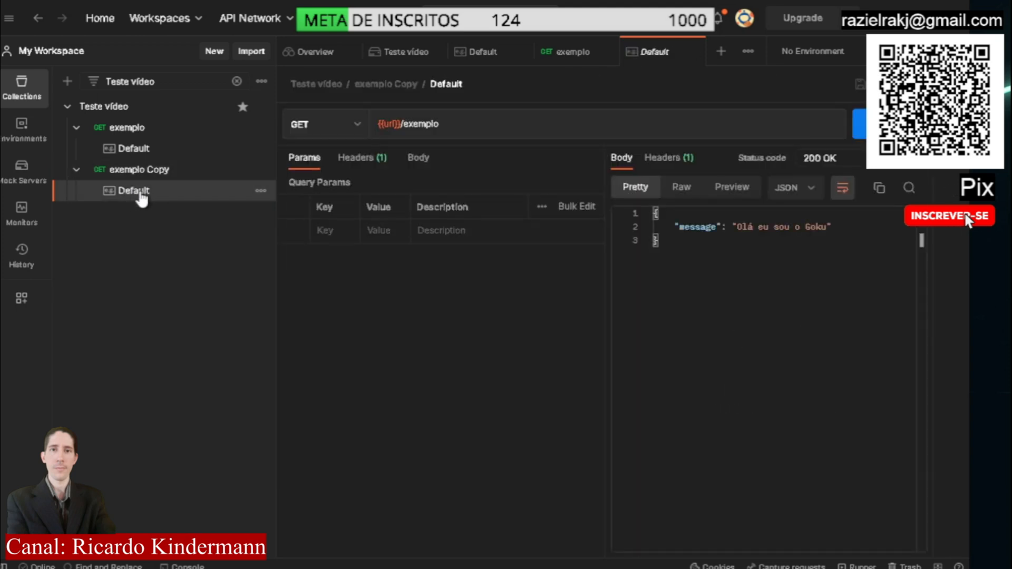
Change the URL of the copied request's Default example to {{url}}/erro
drag(461, 127, 407, 127)
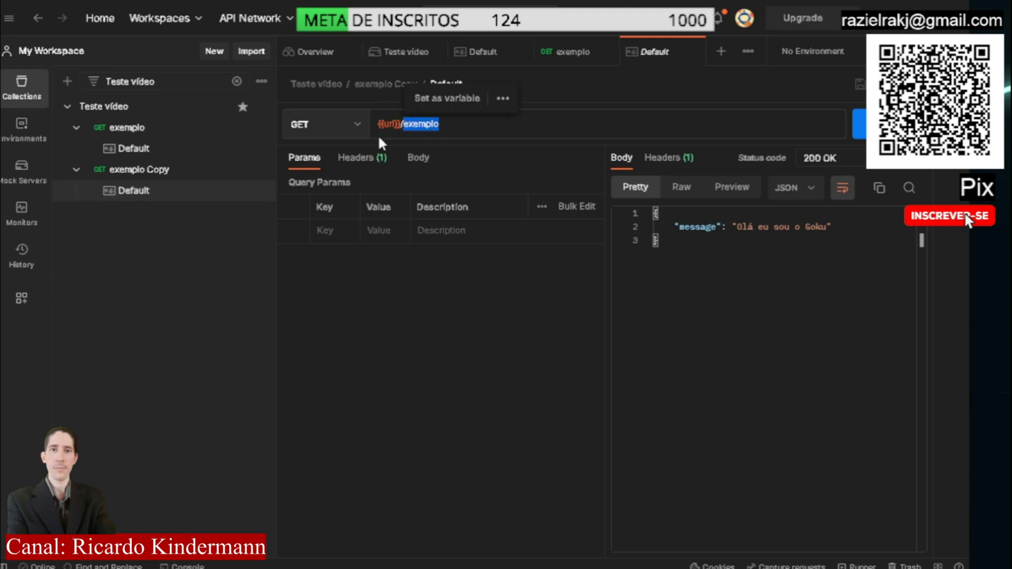
click(469, 124)
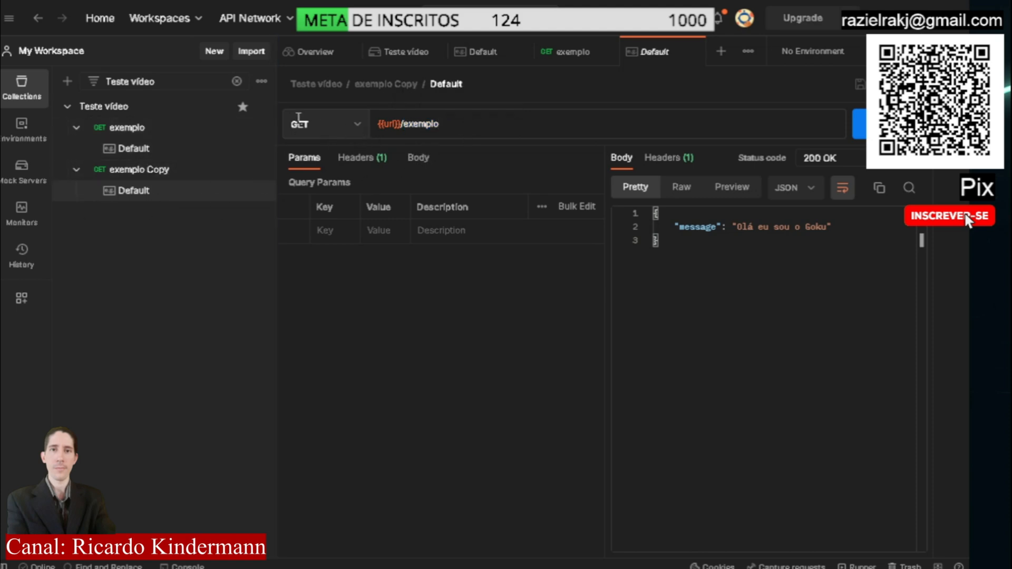
drag(471, 124, 404, 125)
key(BackSpace)
text(erro)
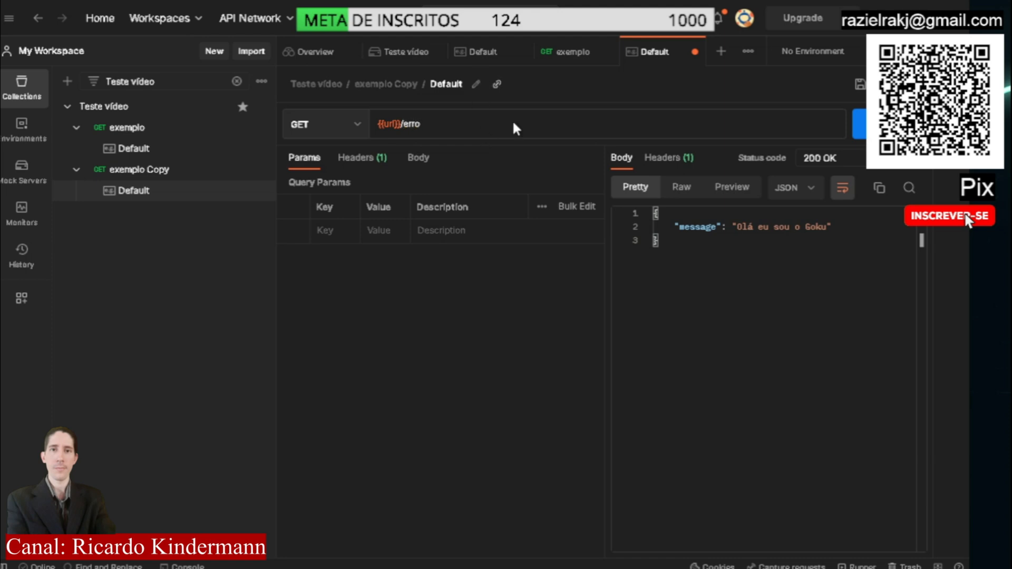
click(462, 395)
Set the status code of the copied request's Default example to 404 Not Found
triple_click(816, 153)
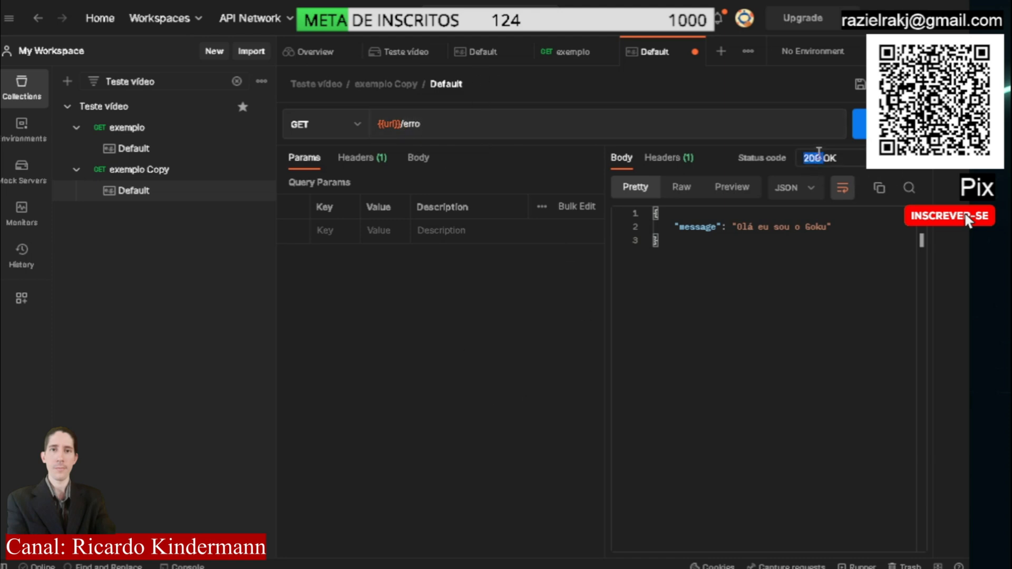
text(404)
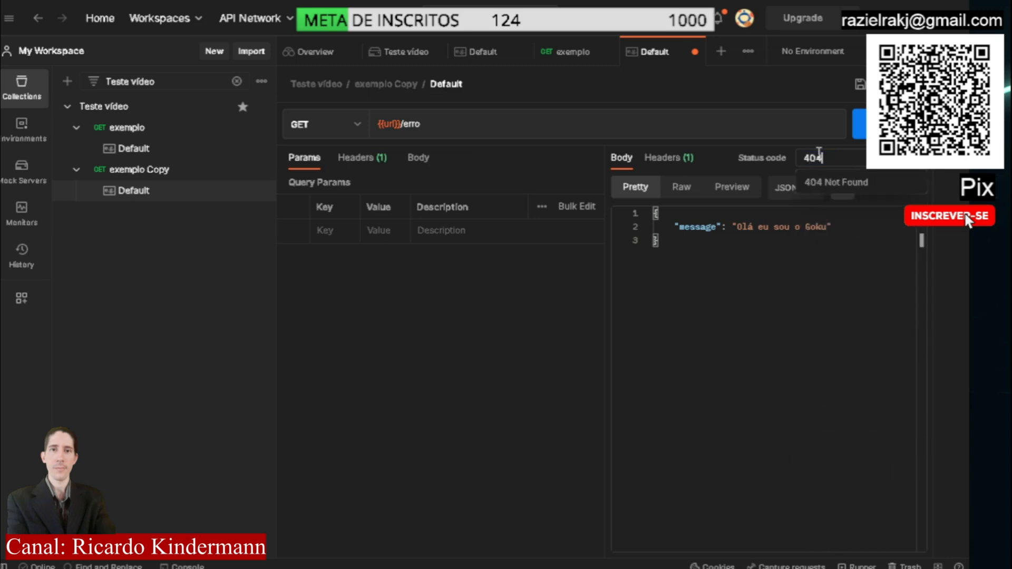
click(829, 182)
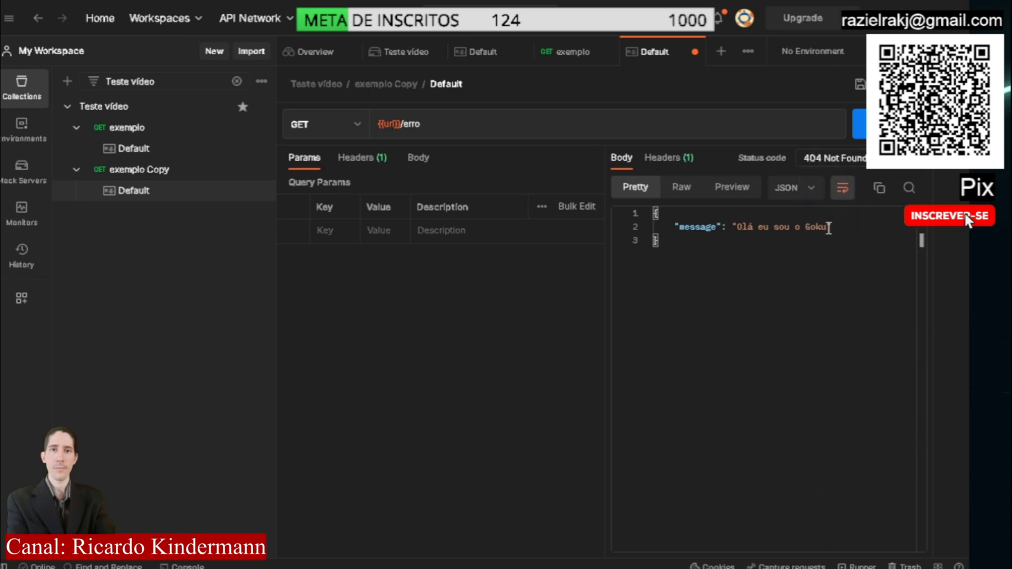
Replace the message value in the copied example's response body with "Não encontrado" and save the example
drag(829, 228, 737, 228)
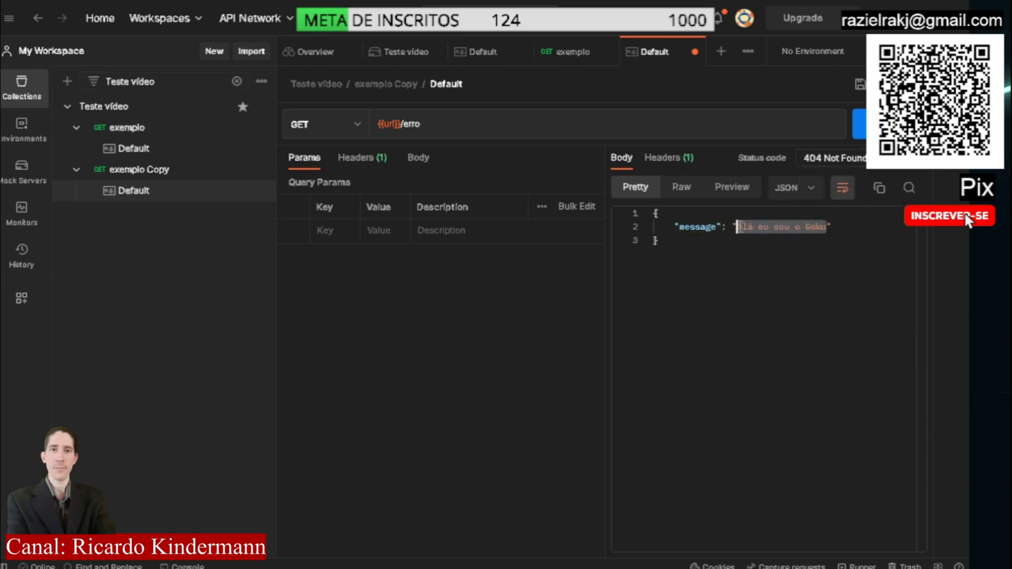
text(Não encontrado)
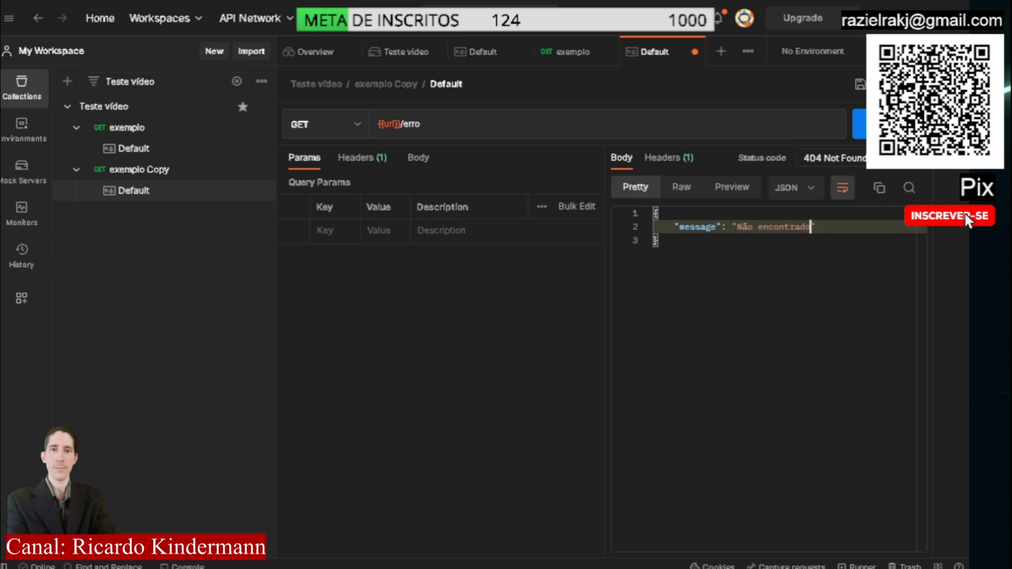
click(861, 84)
Review the URL path, response body and status code defined in the copied Default example
double_click(406, 125)
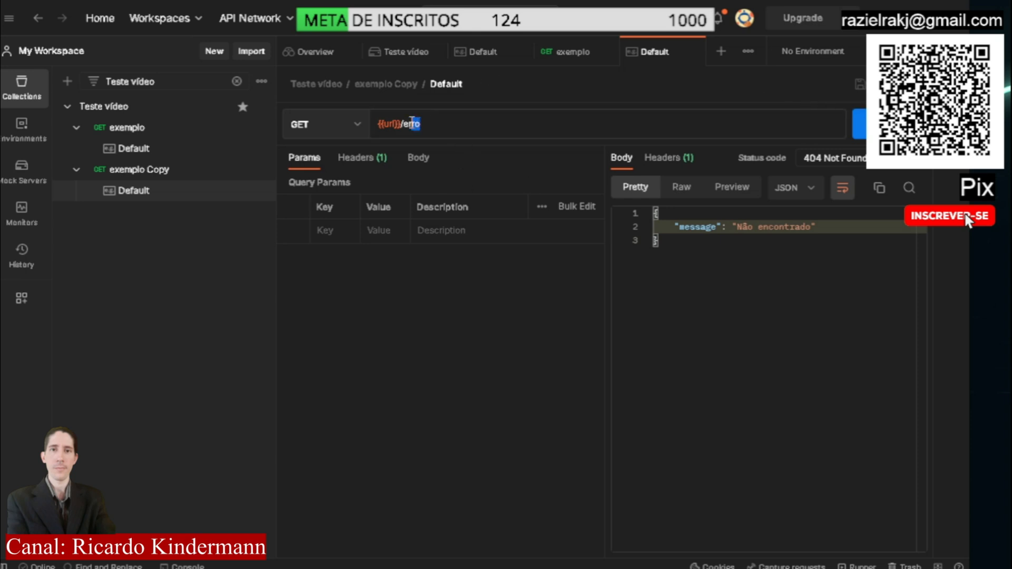
click(738, 260)
key(ctrl+a)
drag(864, 158, 804, 158)
click(628, 274)
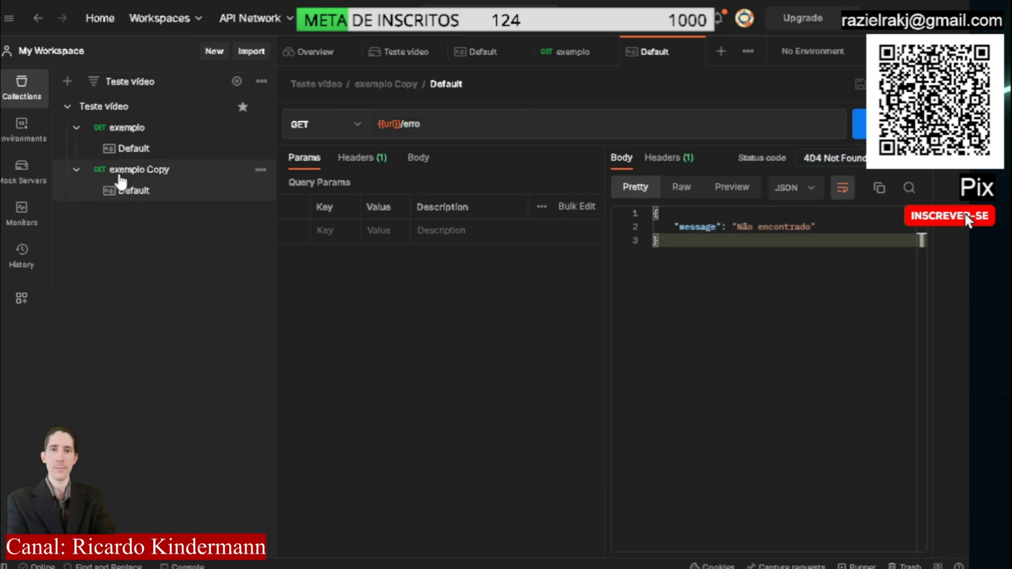
Send the exemplo Copy request with its {{url}}/exemplo address and check the response body
click(152, 176)
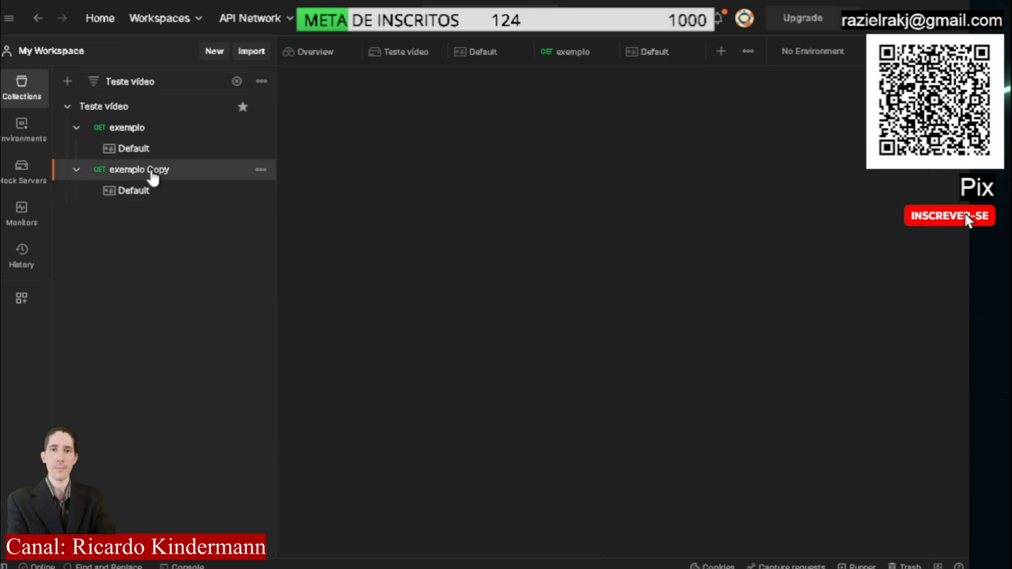
drag(470, 124, 404, 124)
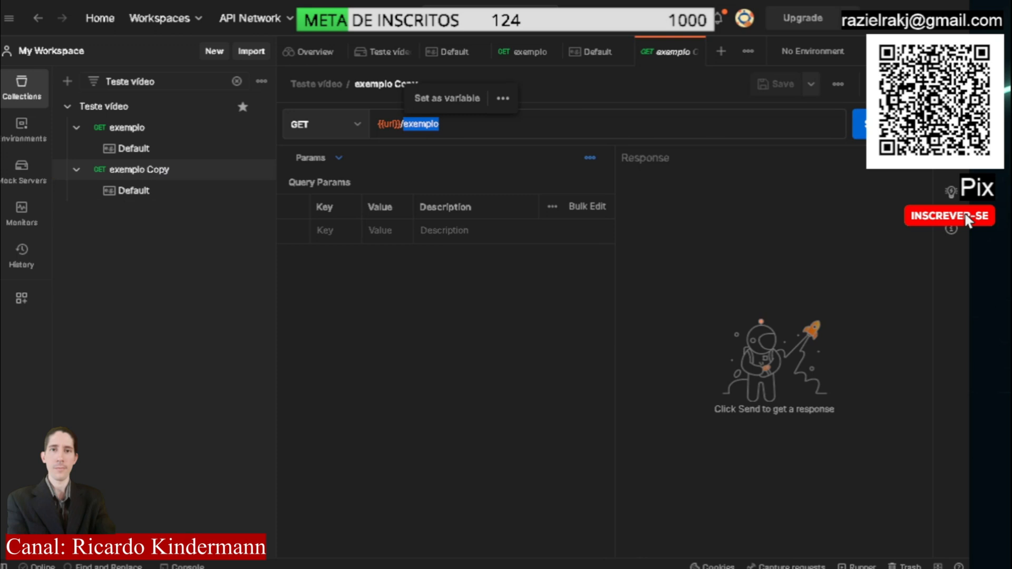
click(860, 123)
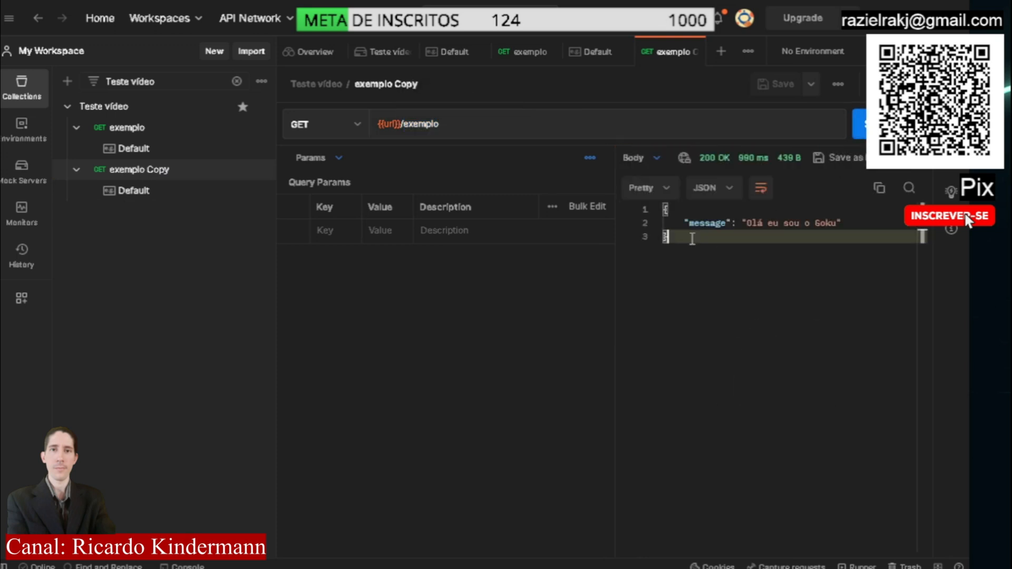
drag(694, 237, 642, 199)
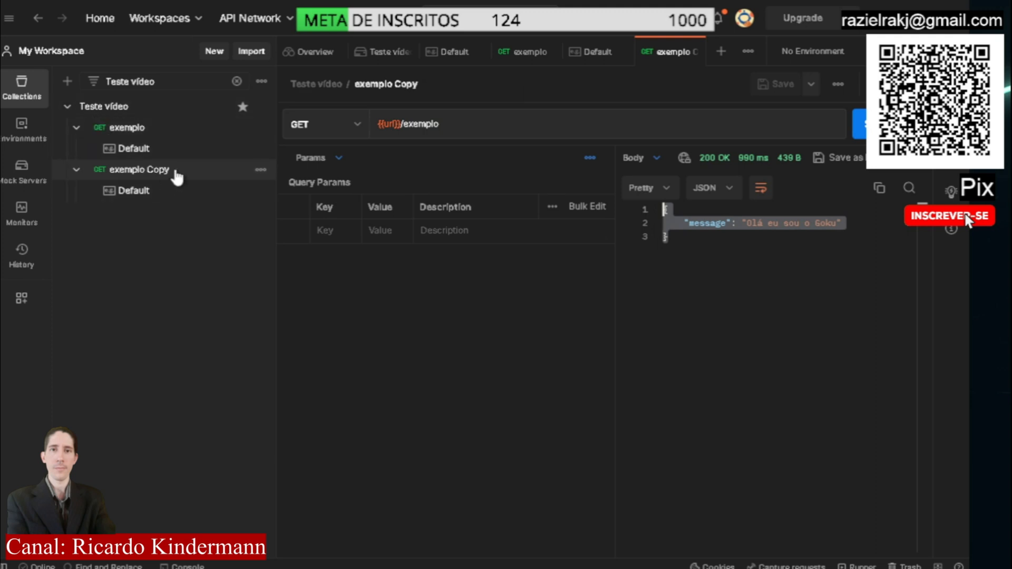
Rename the exemplo Copy request to erro
click(260, 170)
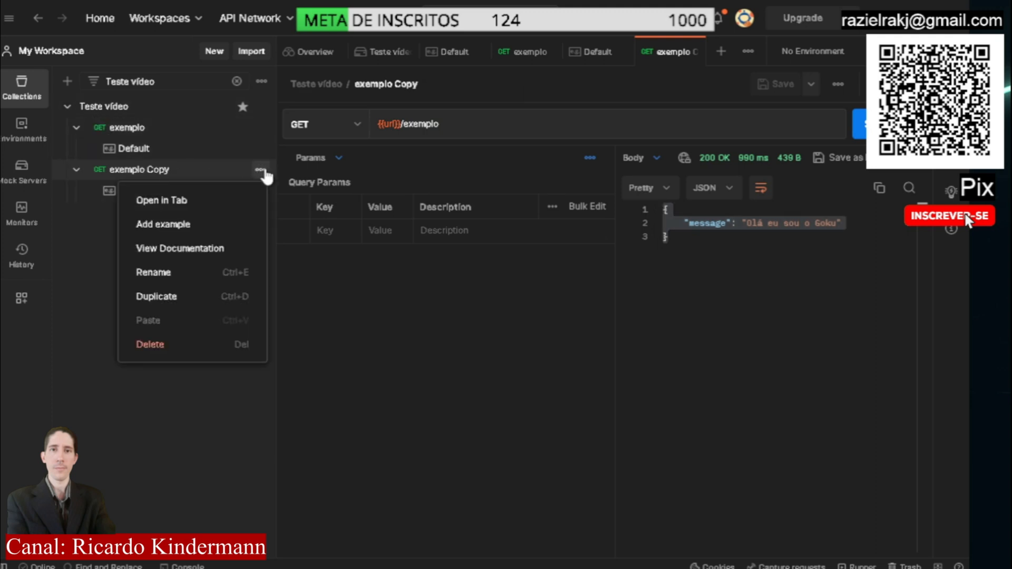
click(184, 278)
text(erro)
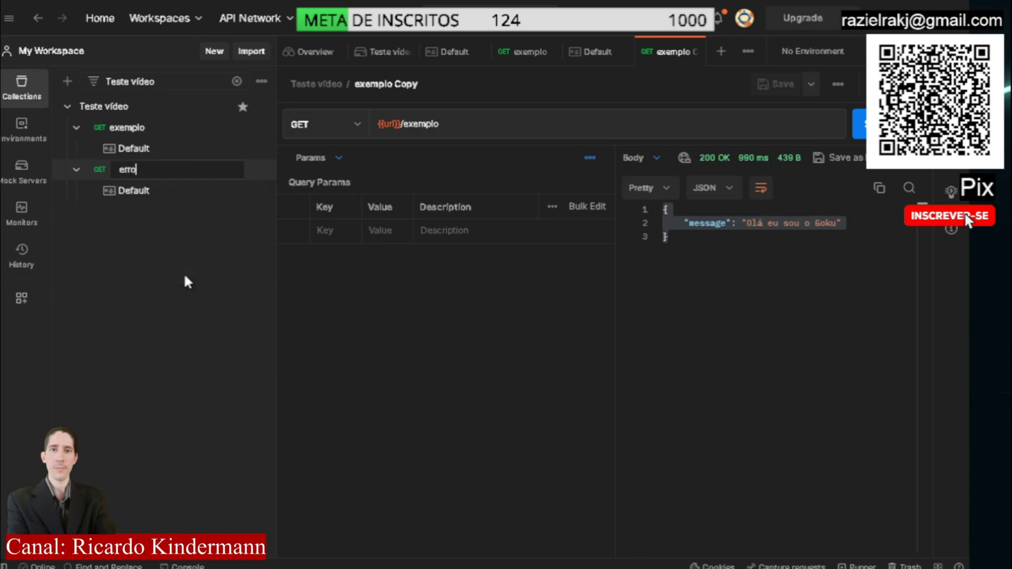
key(Return)
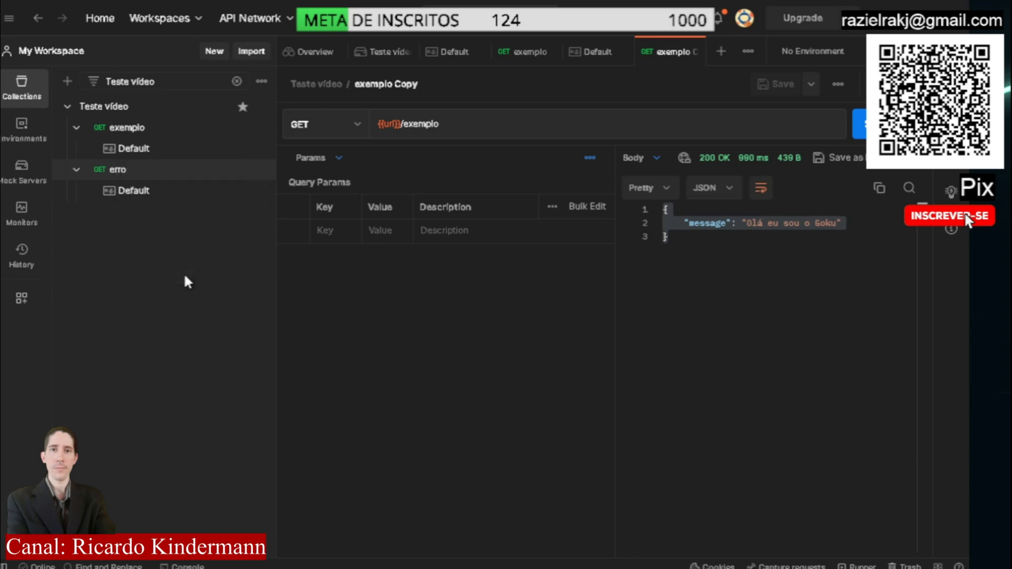
Change the erro request's URL to {{url}}/erro, save it, and send it to test the mock response
double_click(437, 125)
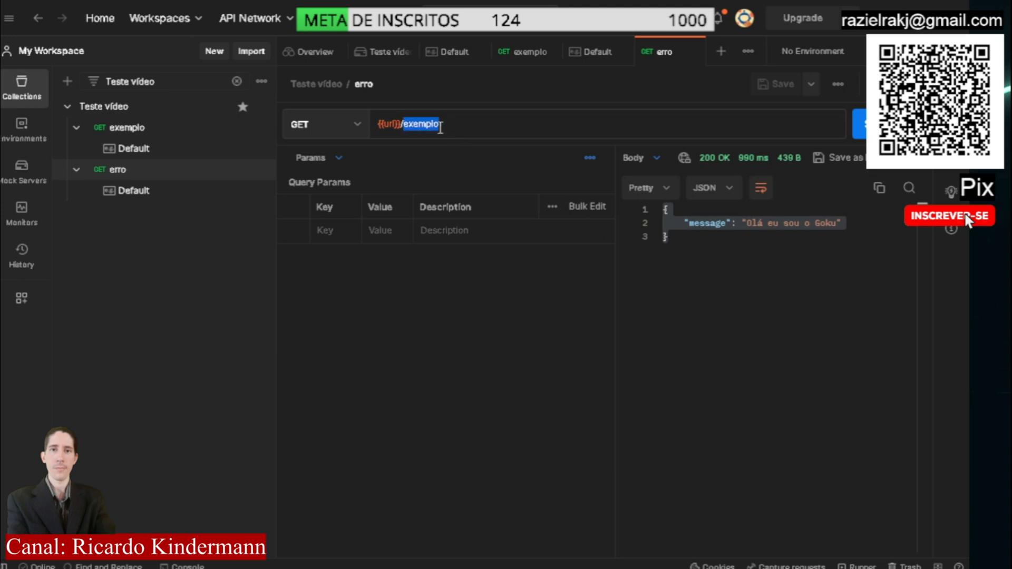
text(erro)
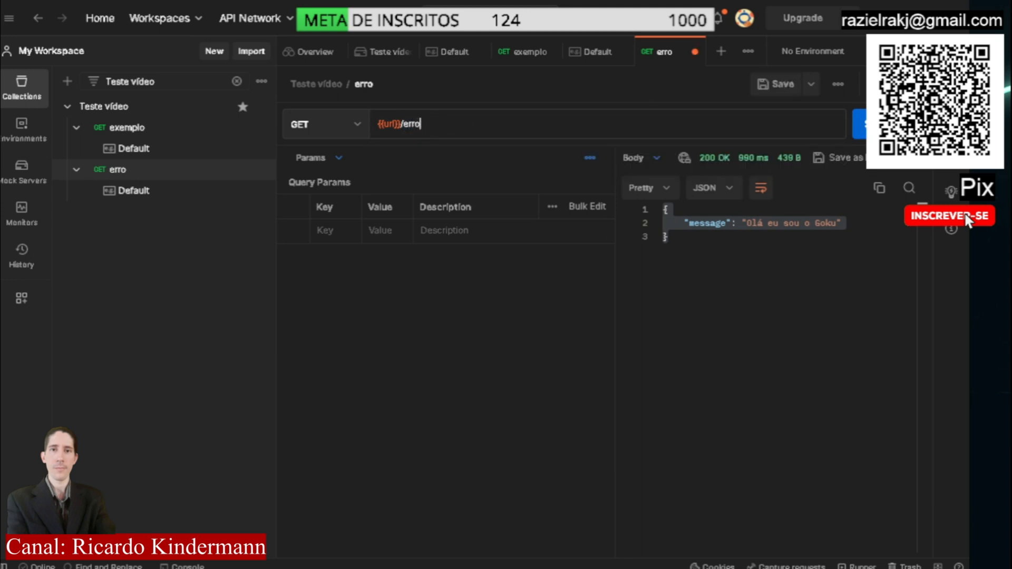
click(771, 86)
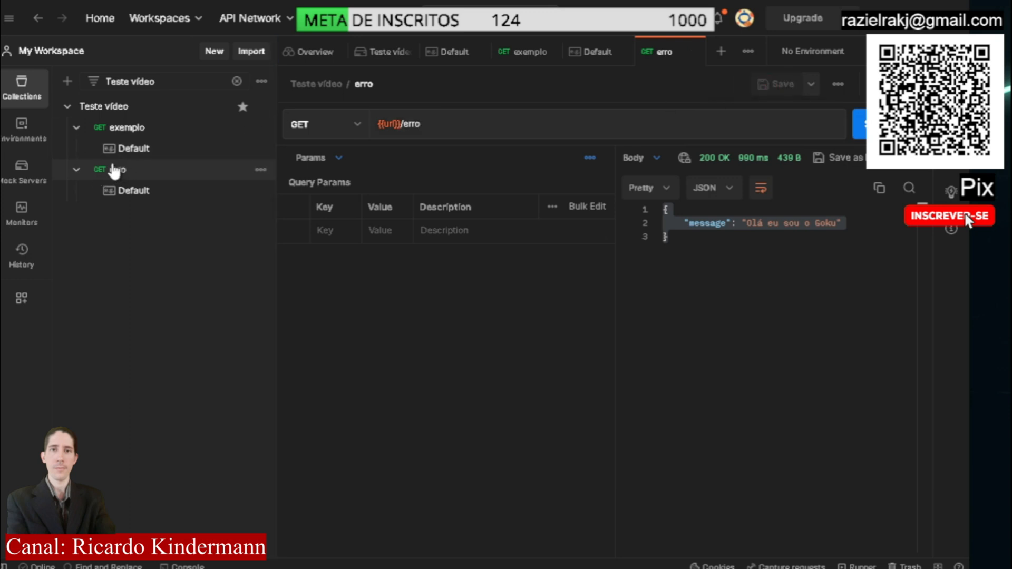
click(859, 124)
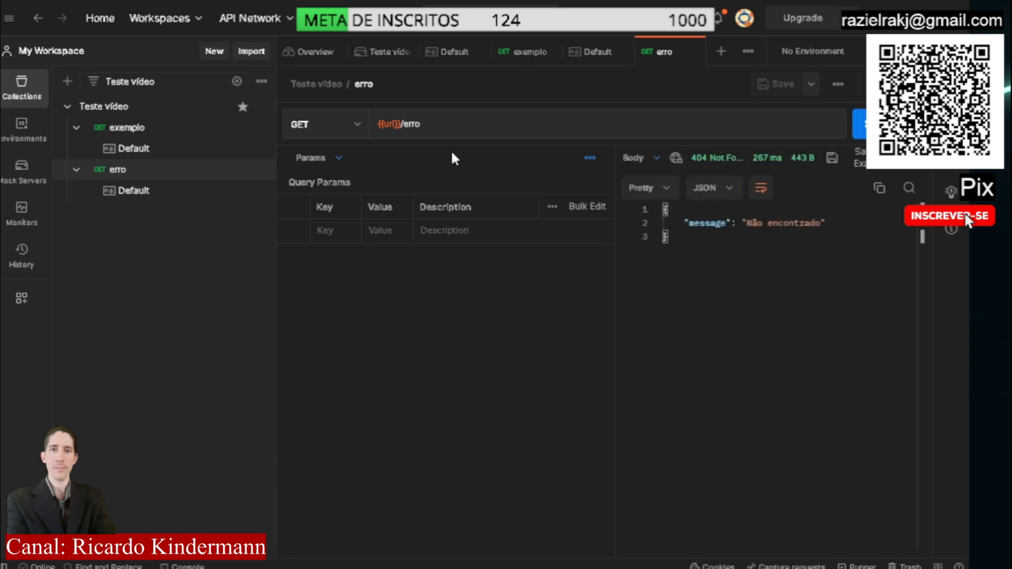
Change the erro request's URL to {{url}}/exemplo and send it to test the mock response
double_click(421, 124)
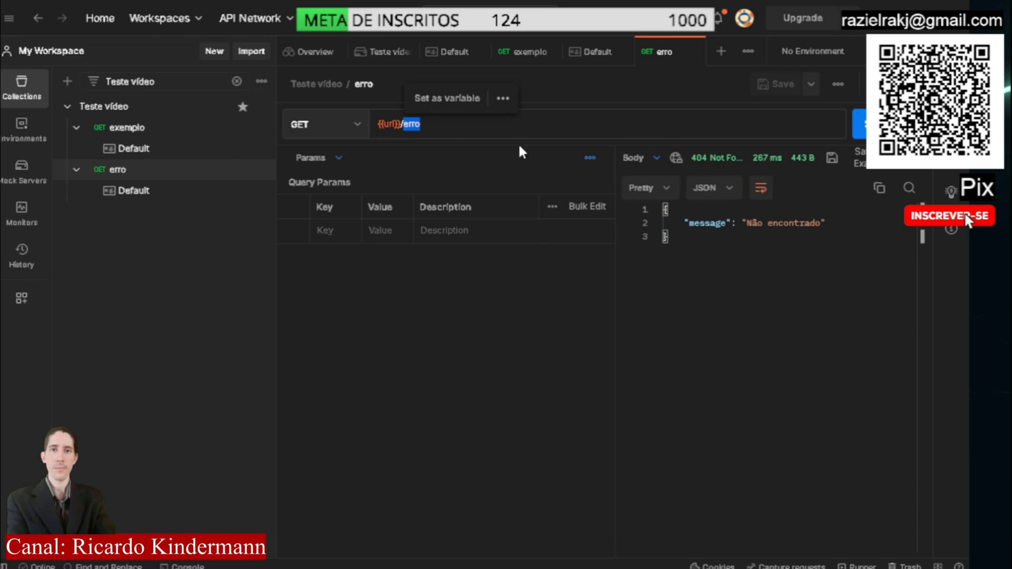
text(exemplo)
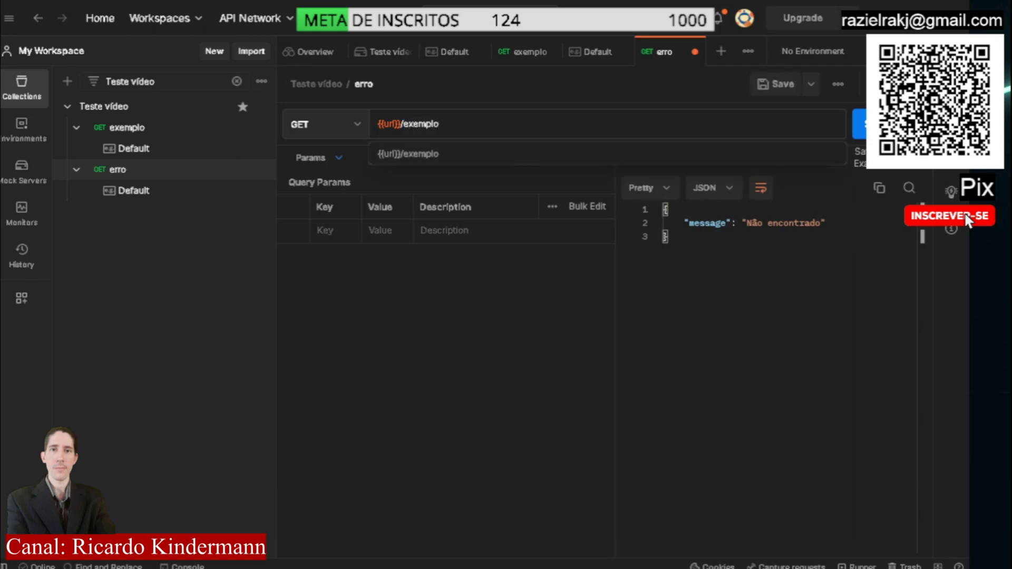
click(875, 124)
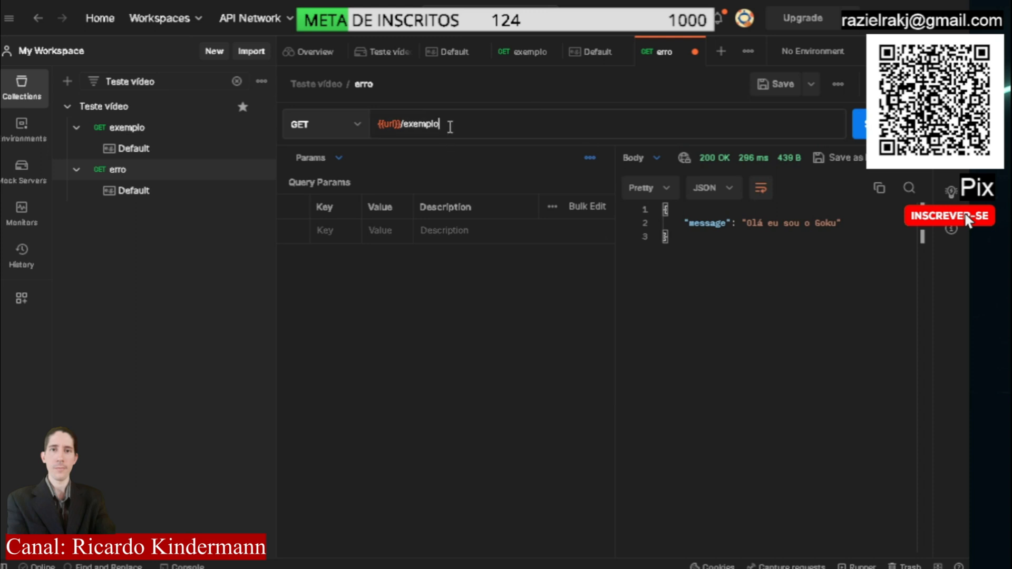
Set the erro request's URL back to {{url}}/erro and send the request again
drag(442, 125, 404, 127)
text(erro)
key(ctrl+Return)
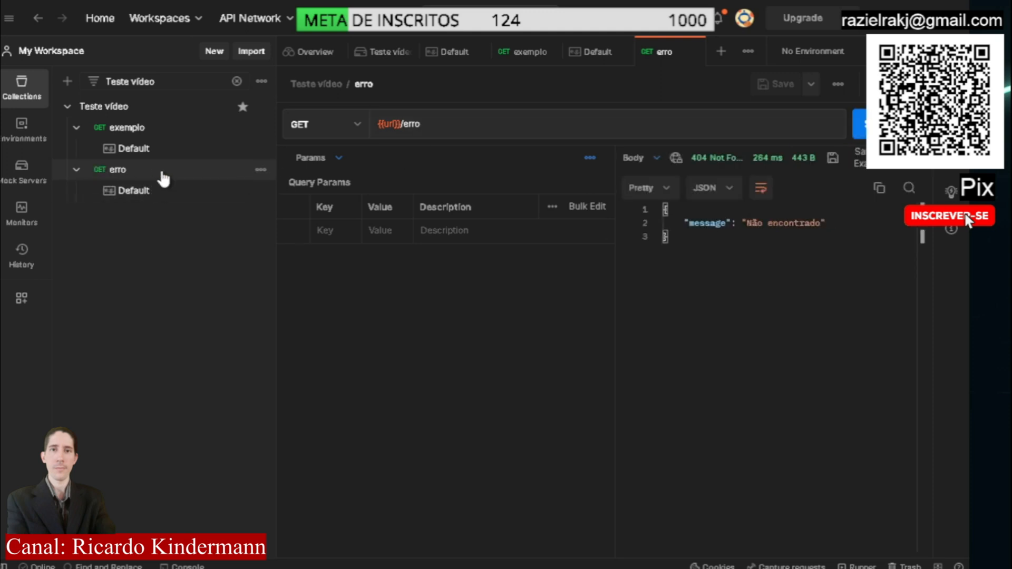
Duplicate the erro request and change the copy's URL to {{url}}/login
click(260, 170)
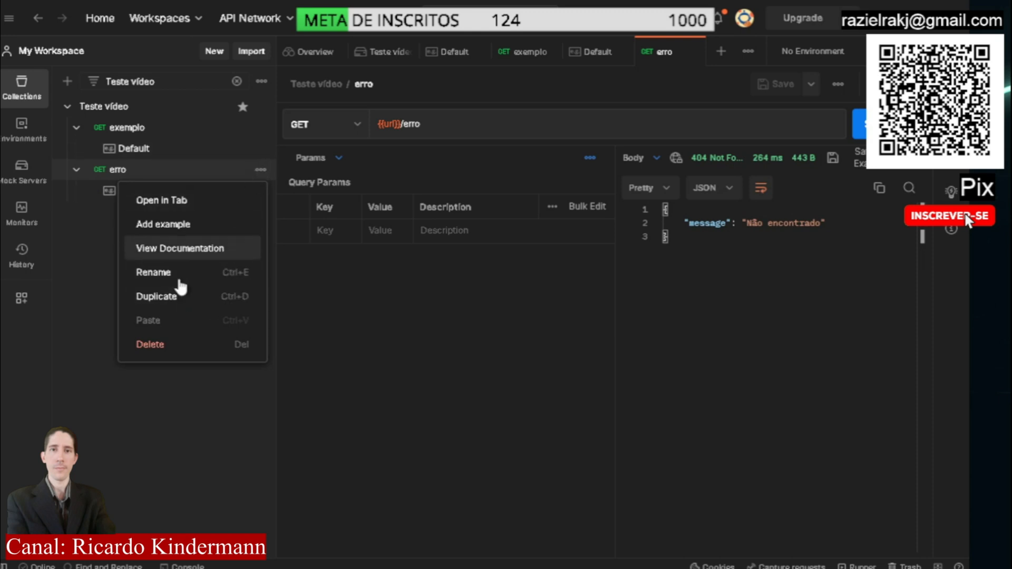
click(168, 297)
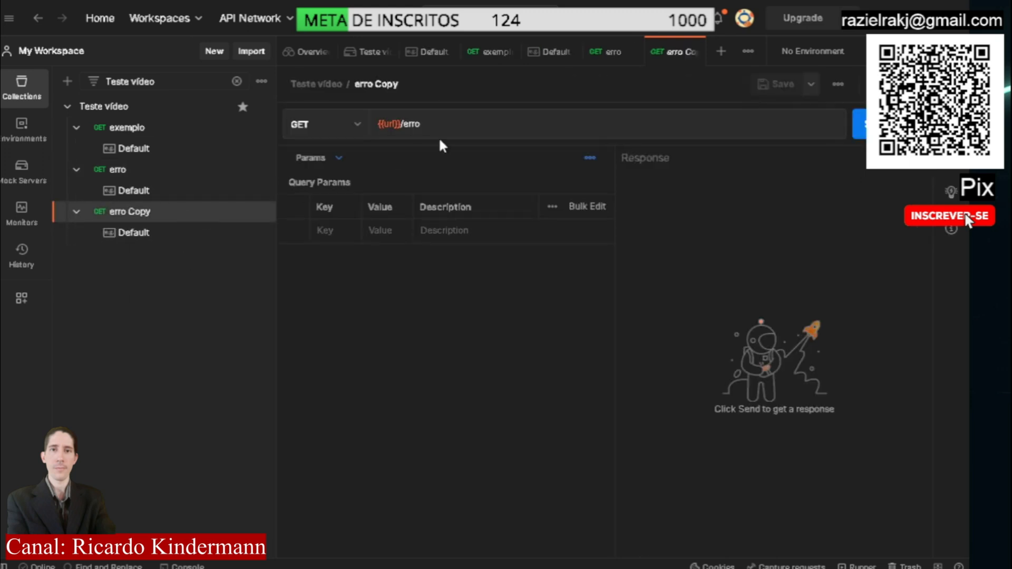
drag(422, 125, 404, 125)
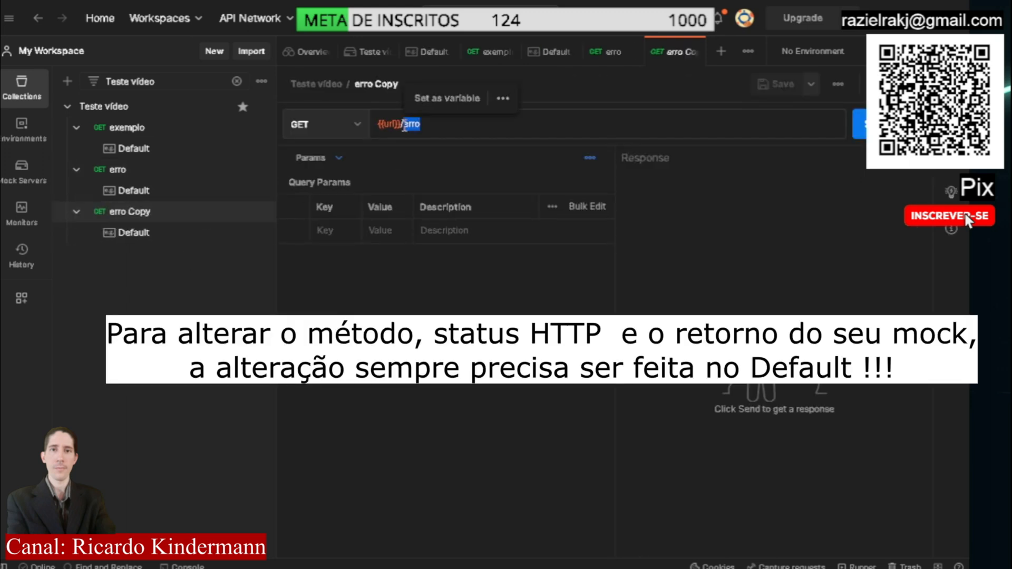
text(login)
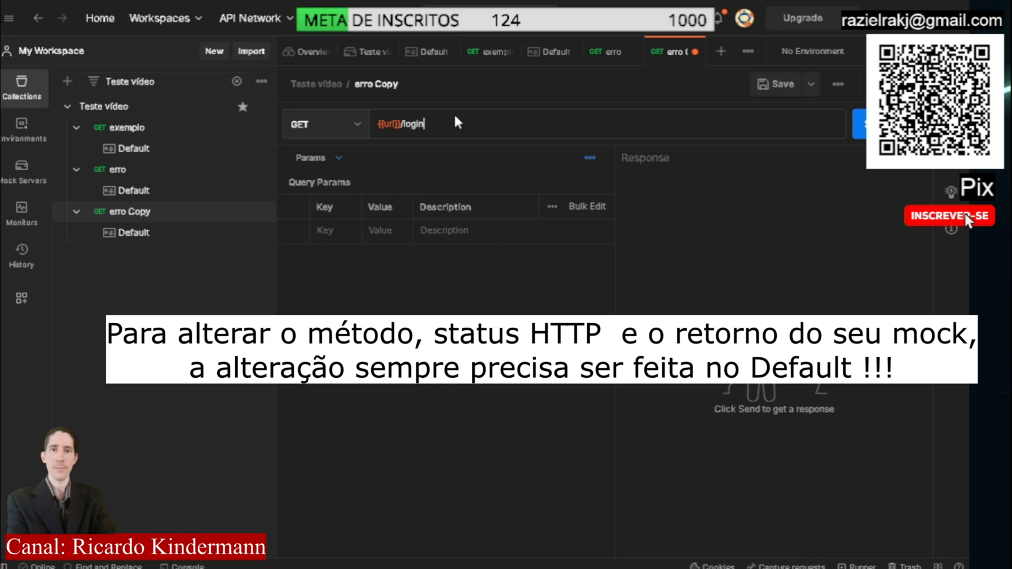
Close the erro Copy request and discard its unsaved URL change
drag(424, 124, 402, 124)
click(444, 124)
click(693, 51)
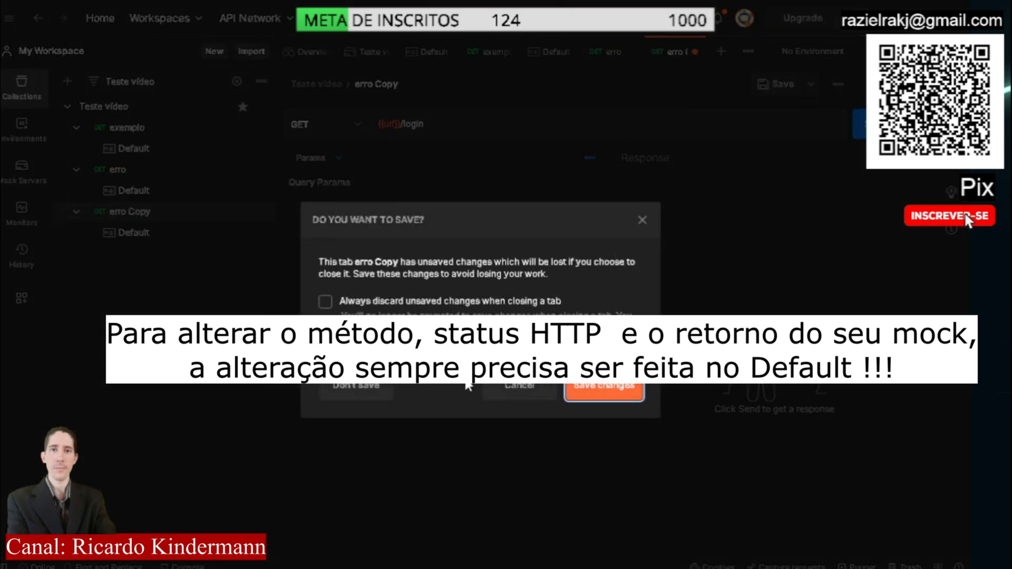
click(359, 389)
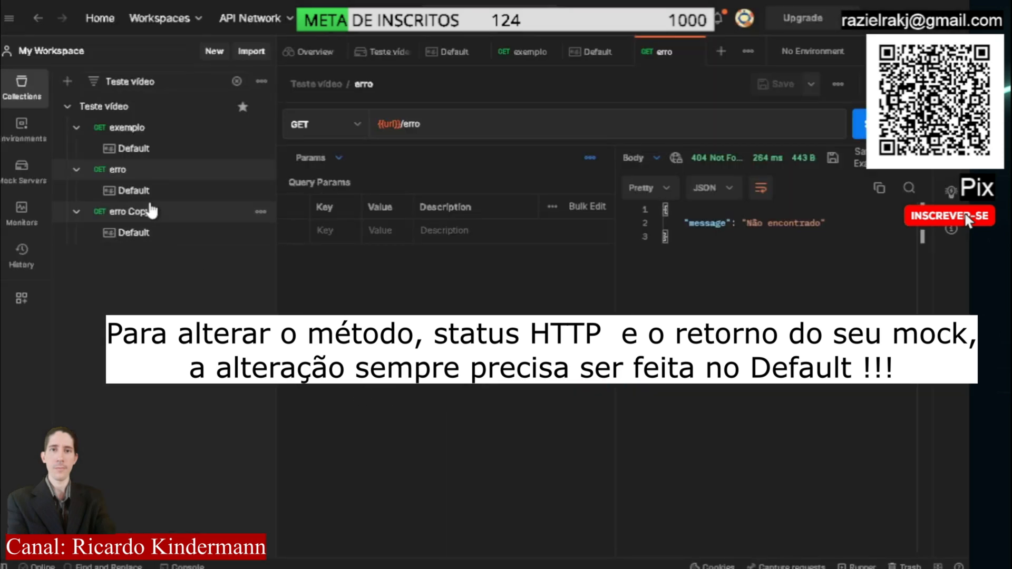
Delete the erro Copy request from the Teste vídeo collection
click(155, 213)
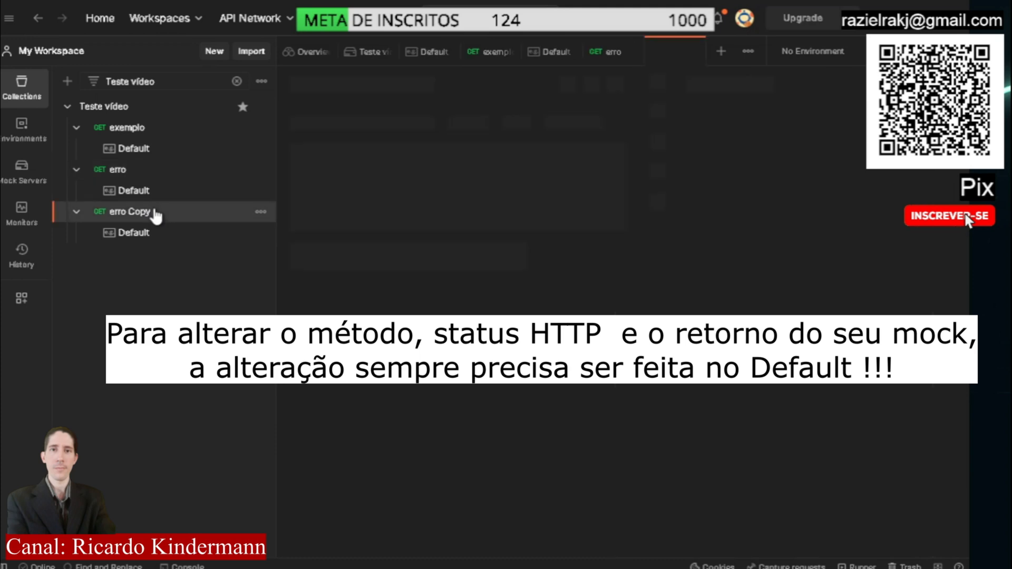
click(261, 211)
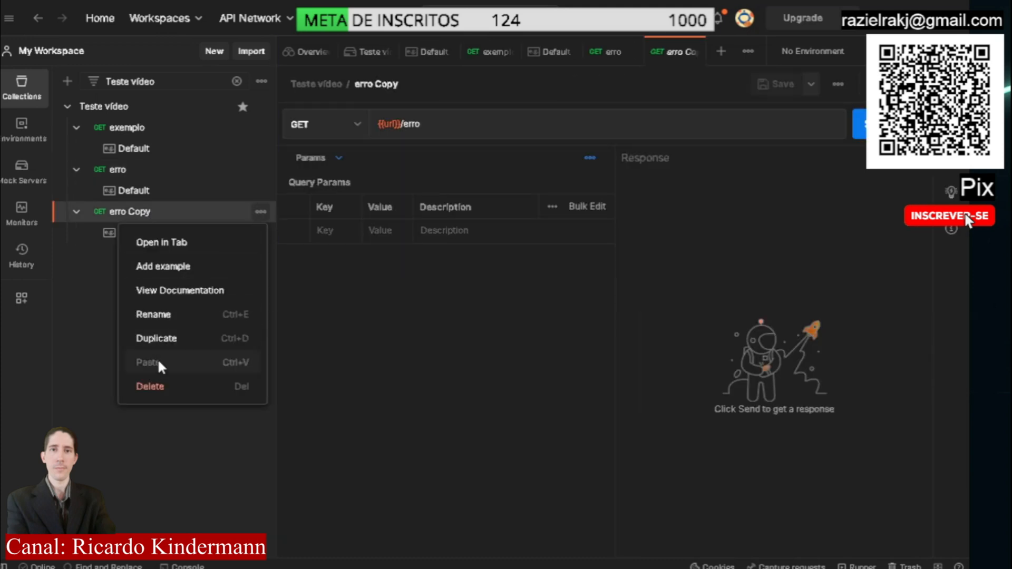
click(163, 388)
click(624, 331)
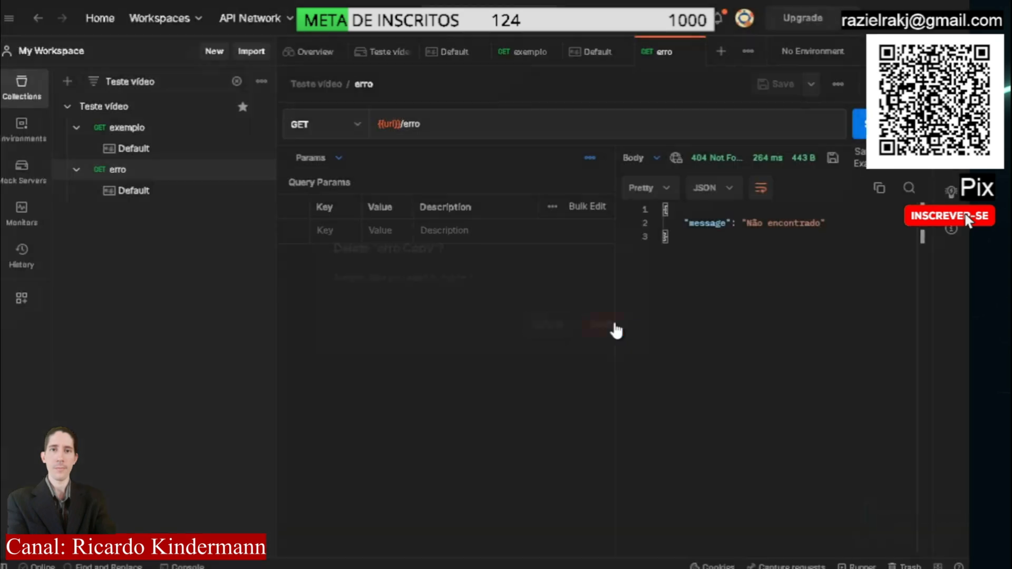
Open the Teste vídeo mock server and review its call log area and the instructions for calling it
click(190, 180)
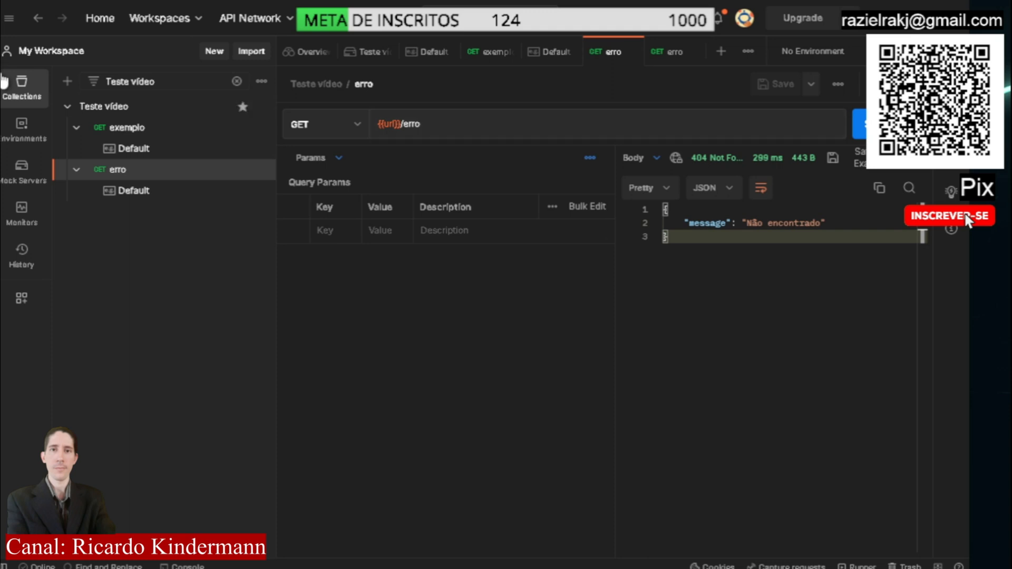
click(19, 182)
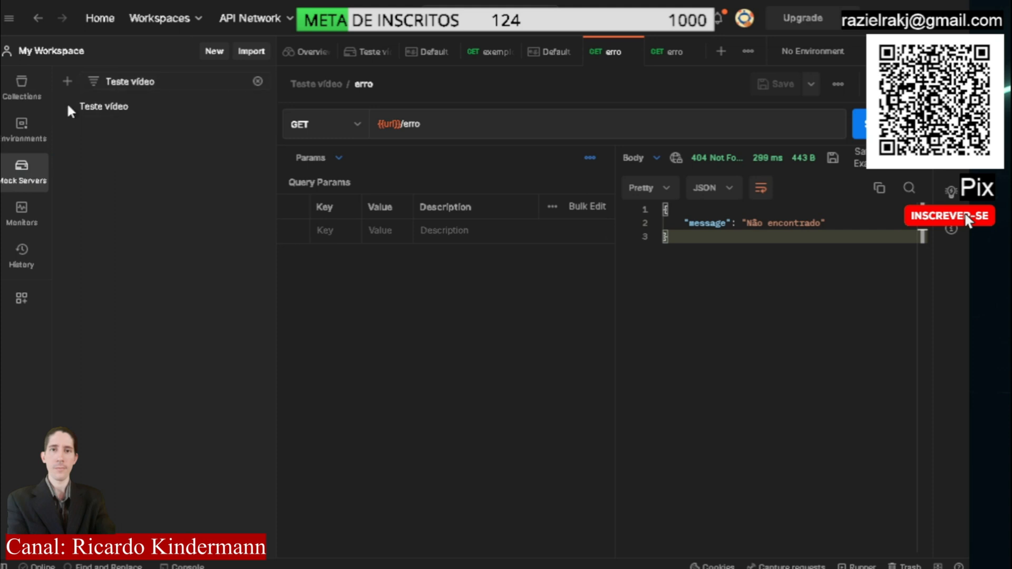
click(139, 114)
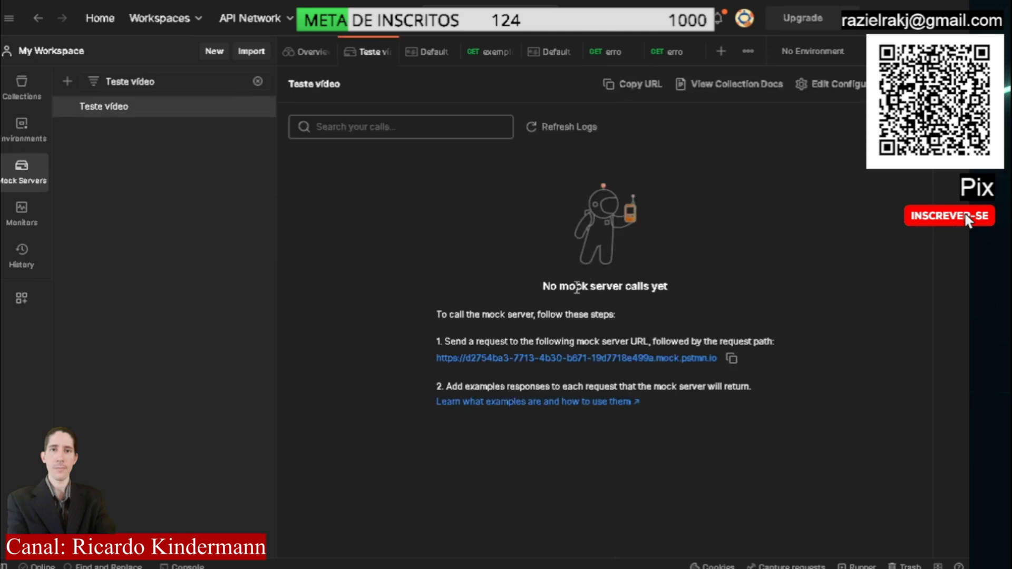
drag(543, 286, 695, 286)
click(694, 287)
drag(437, 315, 662, 394)
click(661, 394)
Switch to the browser, open the mock server URL with /exemplo appended, and check the returned JSON against the address
key(alt+Tab)
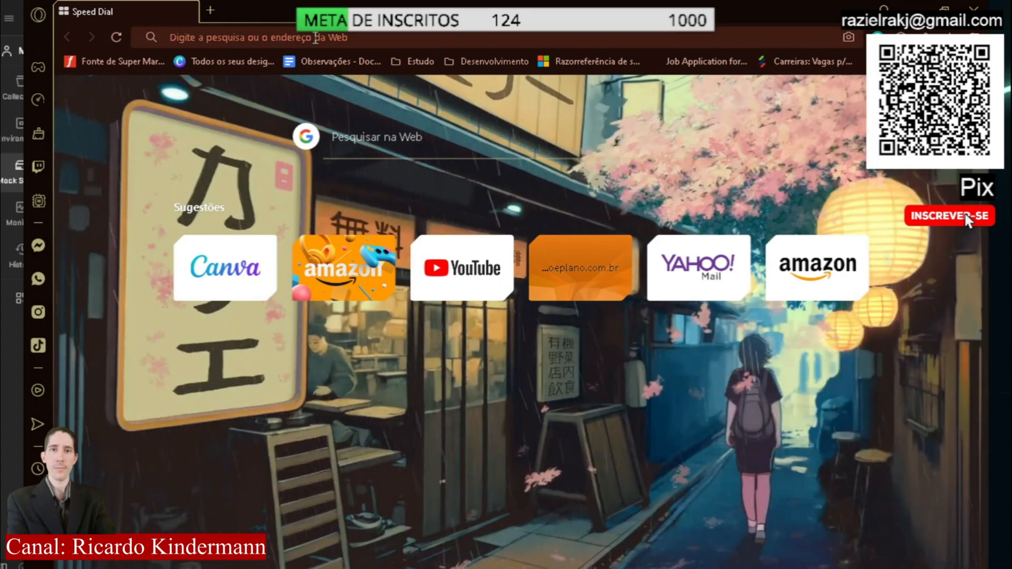
text(https://d2754ba3-7713-4b30-b671-19d7718e499a.mock.pstmn.io)
key(Return)
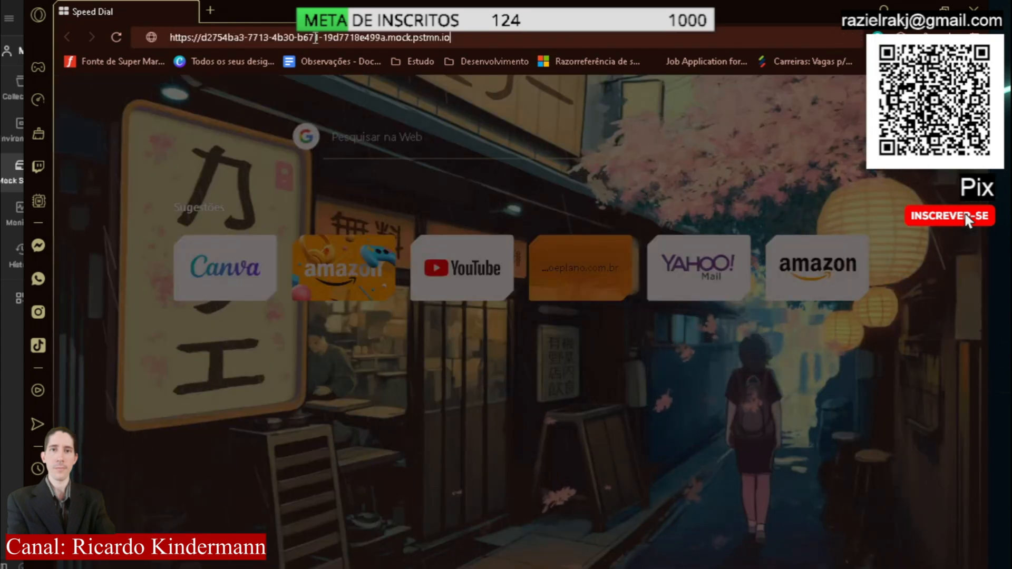
text(/exemplo)
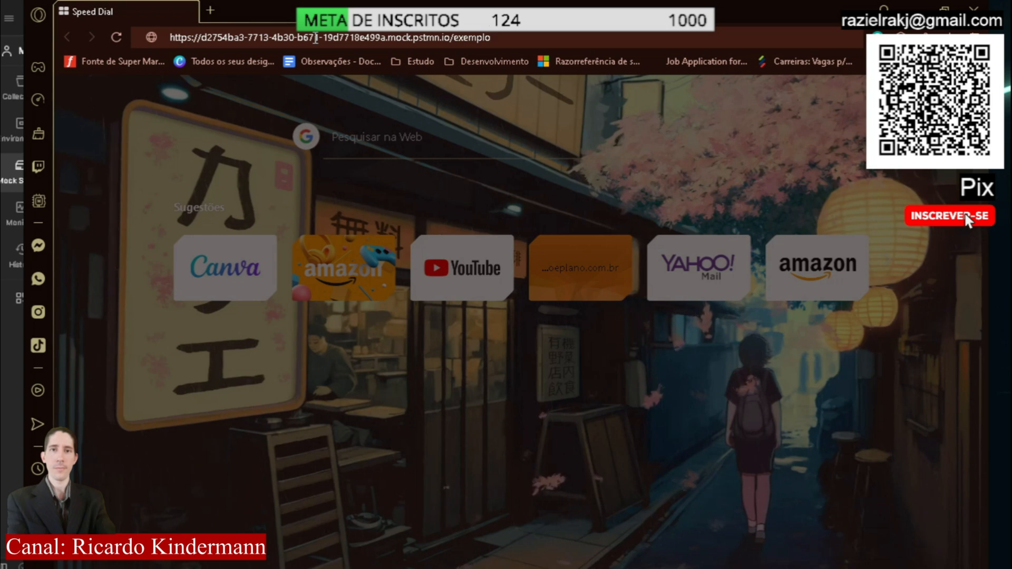
key(Return)
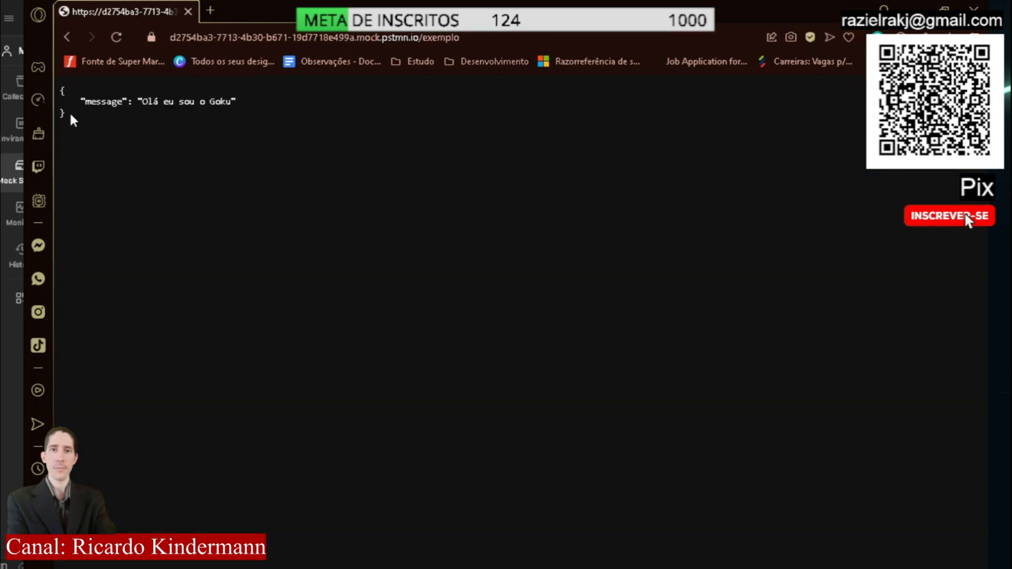
drag(71, 115, 62, 87)
click(265, 147)
drag(458, 37, 169, 41)
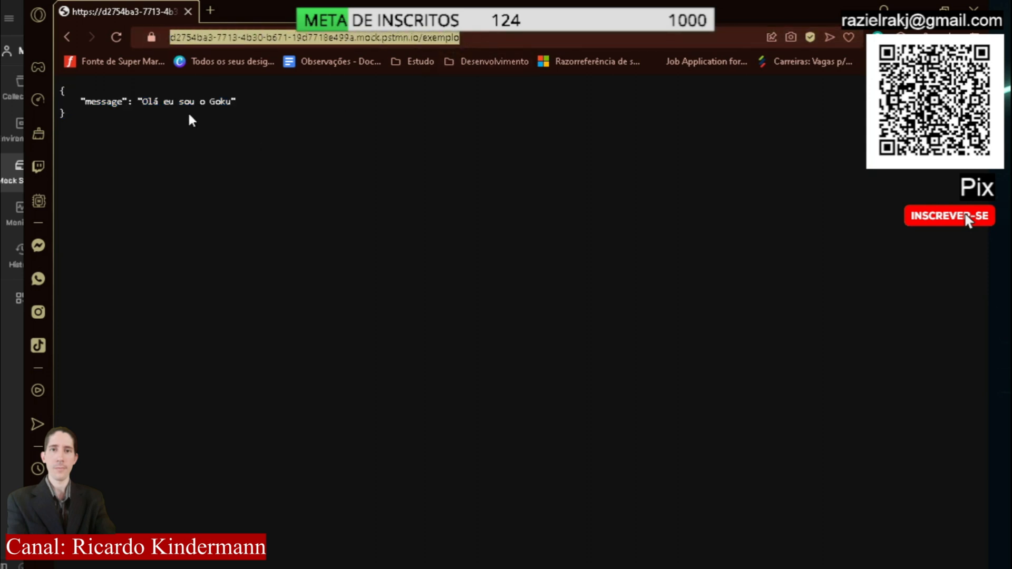
click(319, 148)
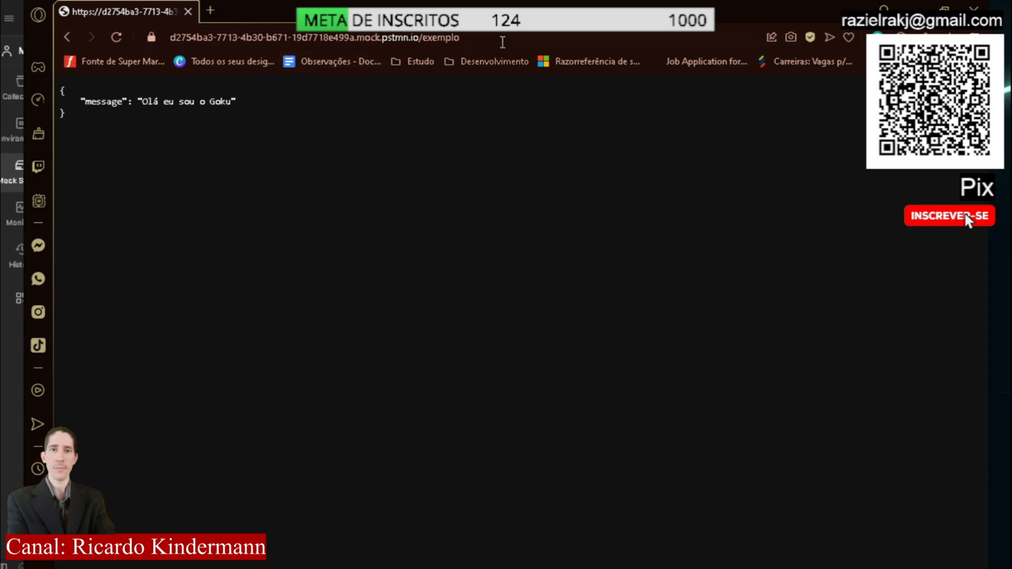
Replace the exemplo path in the browser address with erro, load it, and check the returned JSON
click(458, 41)
double_click(458, 44)
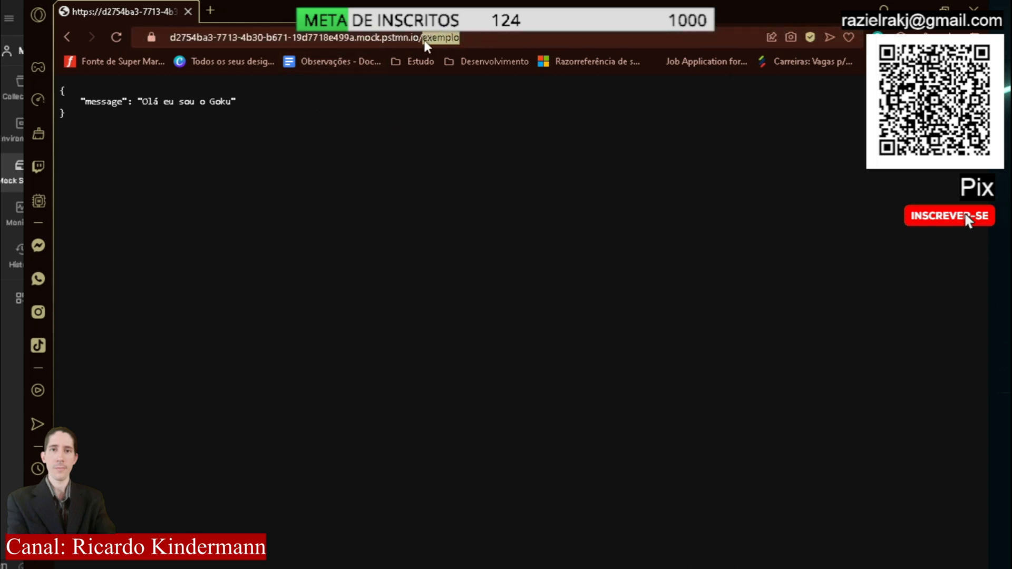
text(err)
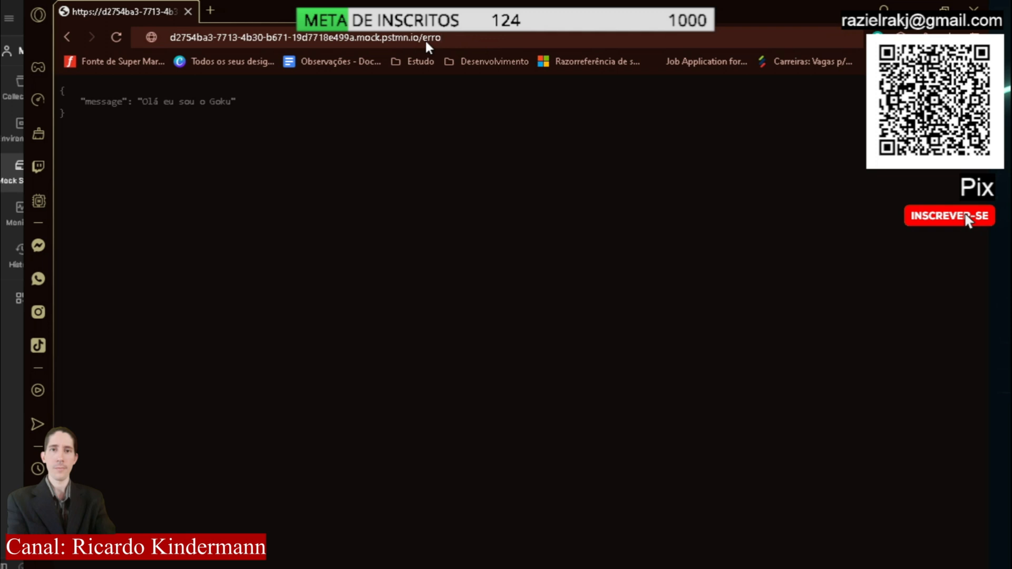
key(Return)
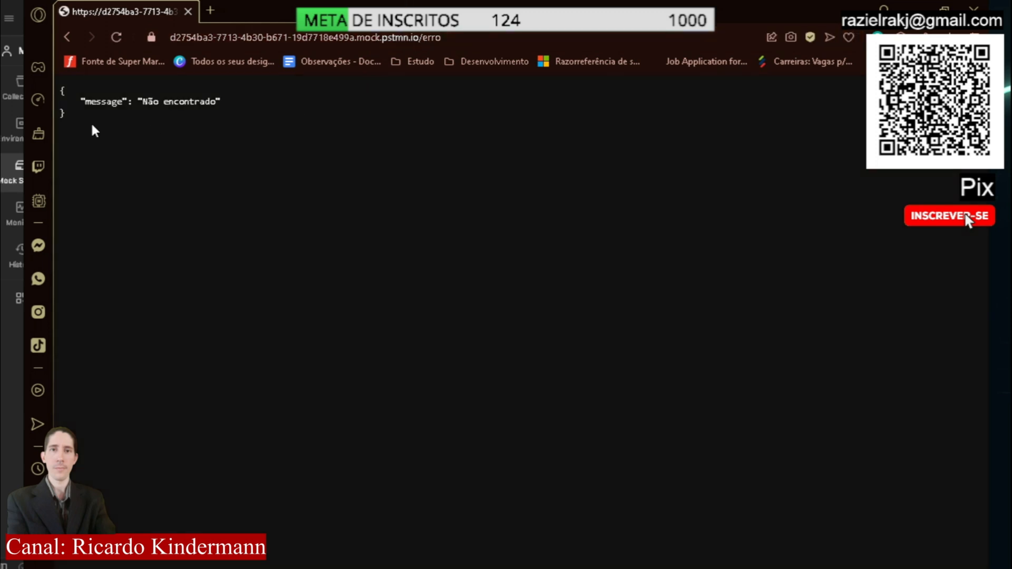
drag(91, 122, 58, 80)
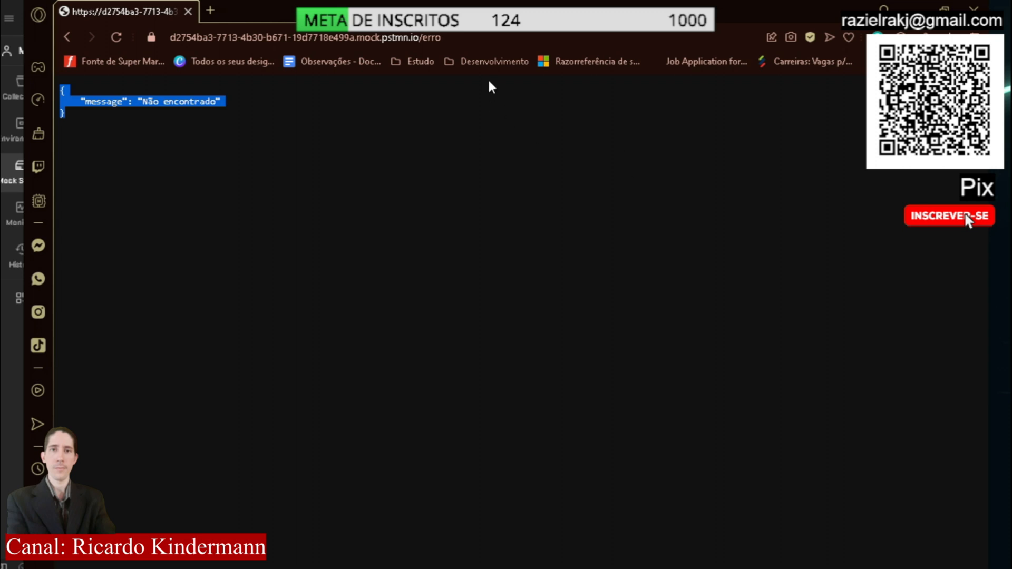
Change the address path from erro back to exemplo, reload the mock endpoint, and check its JSON message
drag(463, 38, 423, 42)
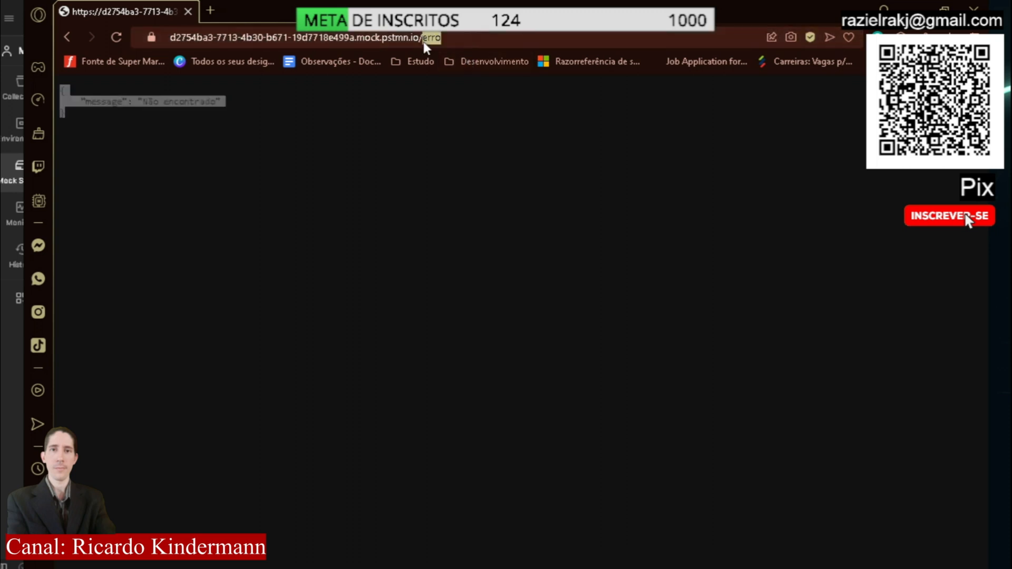
text(exemplo)
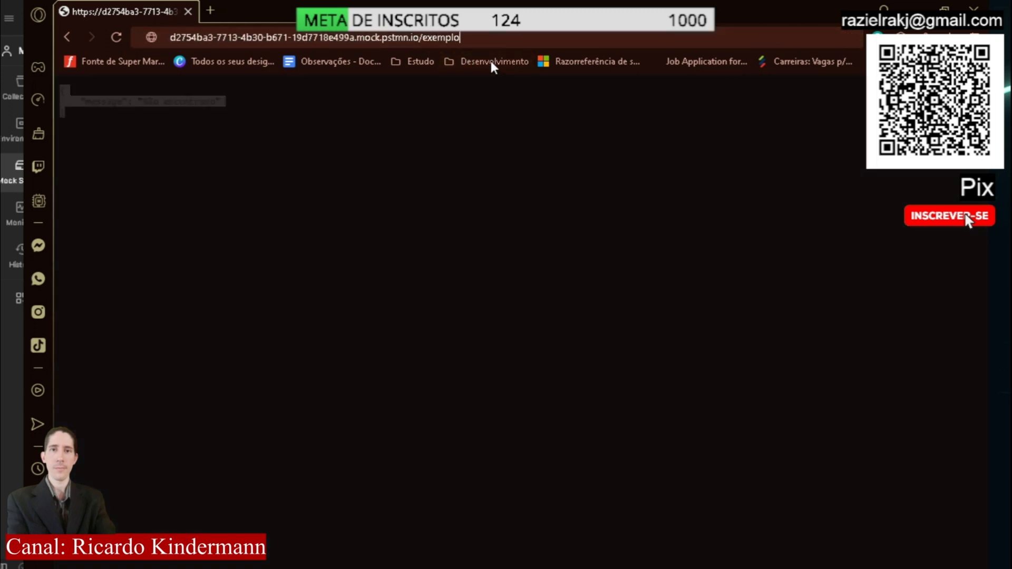
key(Return)
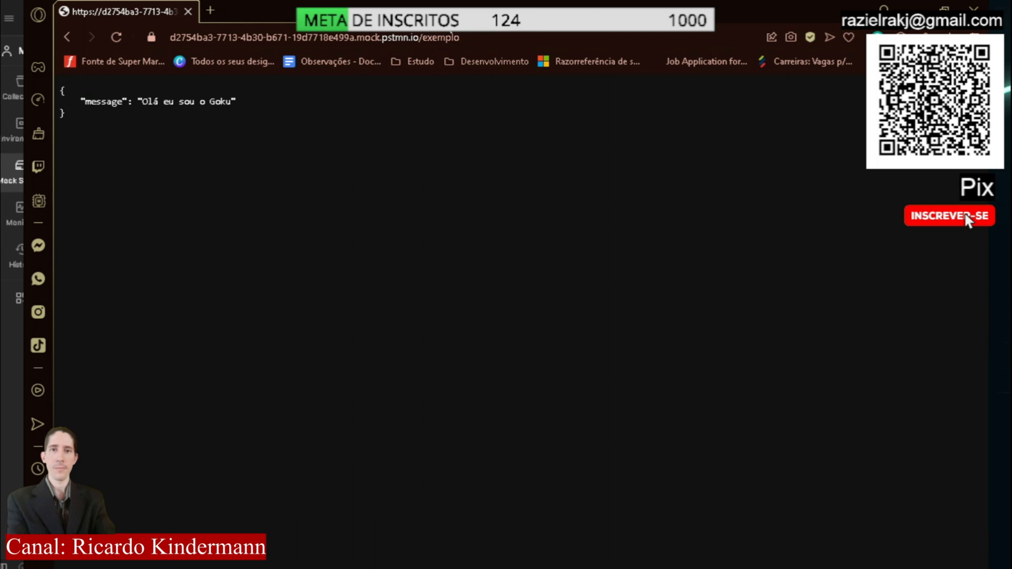
drag(183, 142, 58, 97)
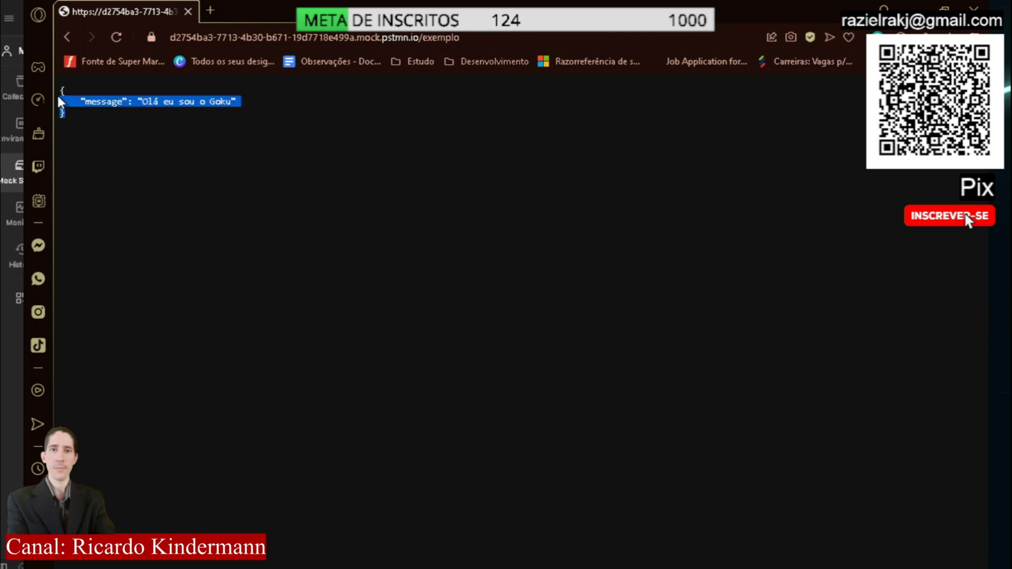
click(375, 152)
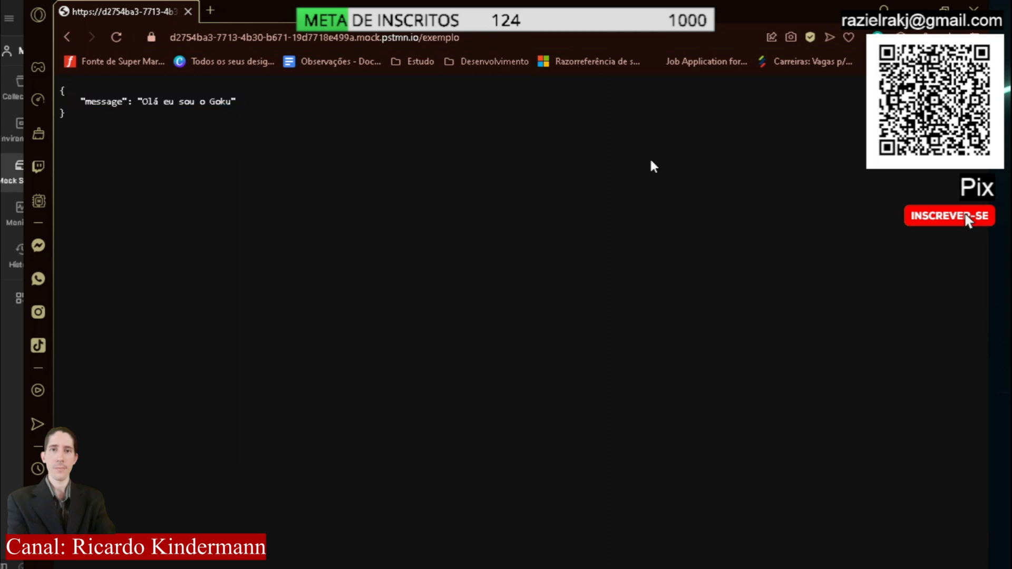
drag(461, 37, 156, 38)
click(408, 149)
Switch back to Postman, refresh the Teste vídeo mock server logs, and review the recorded calls and responses
key(alt+Tab)
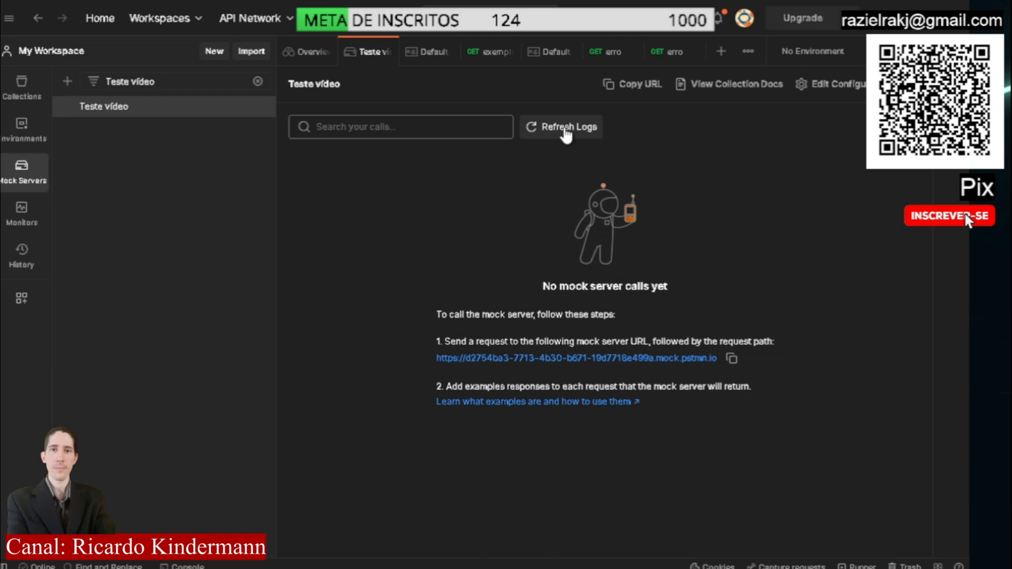
click(582, 138)
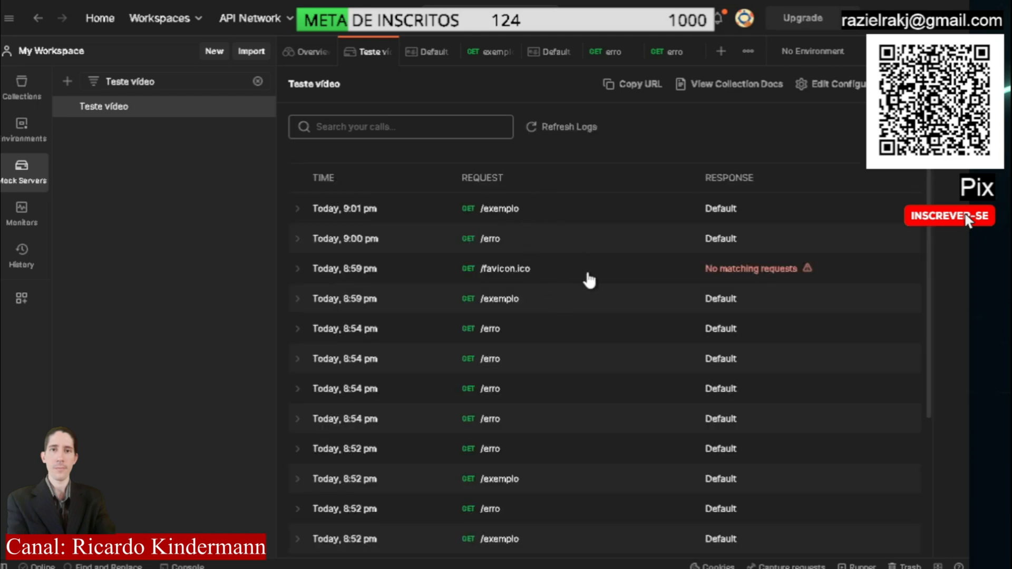
scroll(590, 278, down, 5)
scroll(590, 278, up, 4)
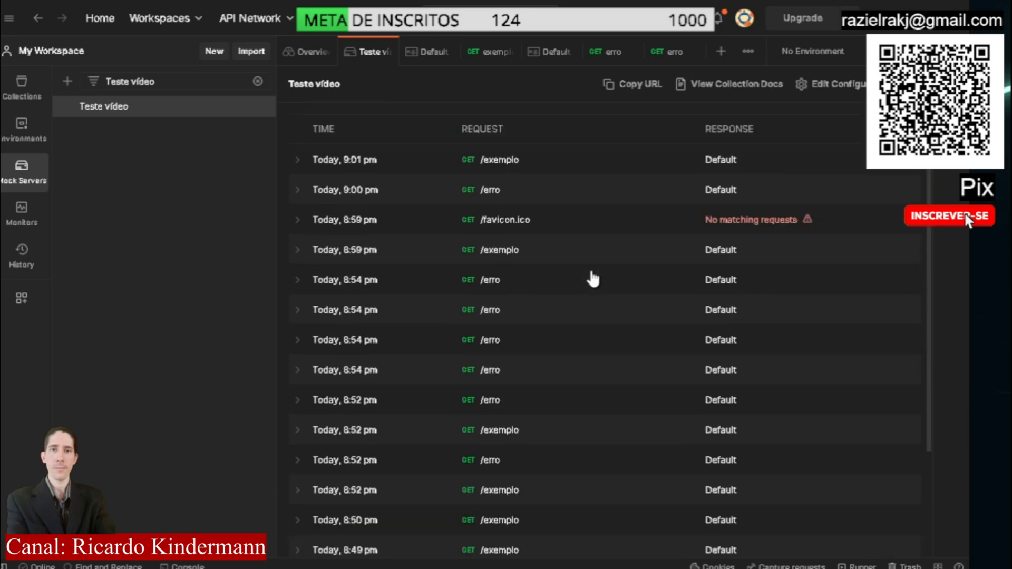
scroll(671, 255, up, 2)
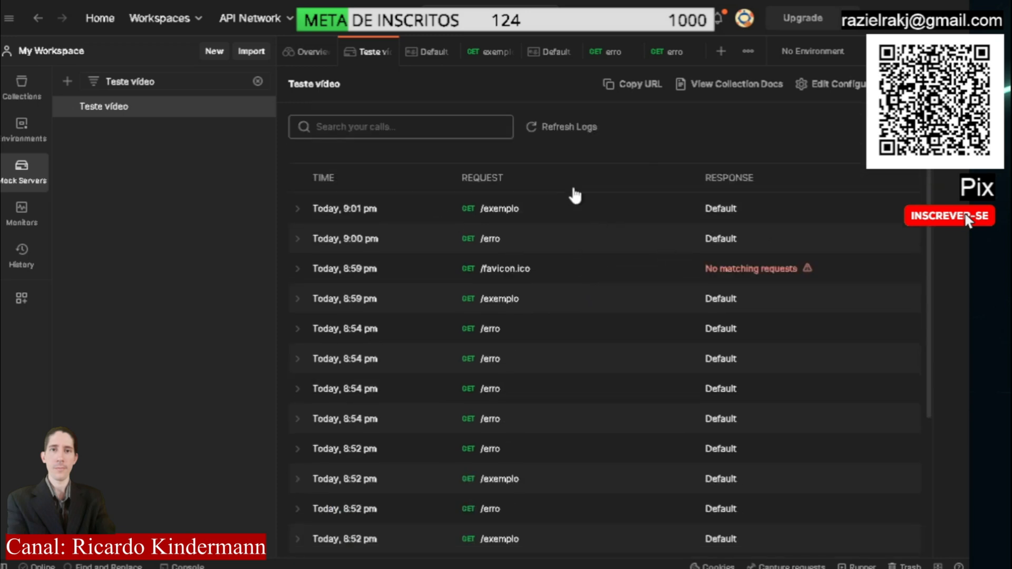
Examine the full list of Teste vídeo mock server calls, comparing each request path with its response
scroll(596, 252, down, 3)
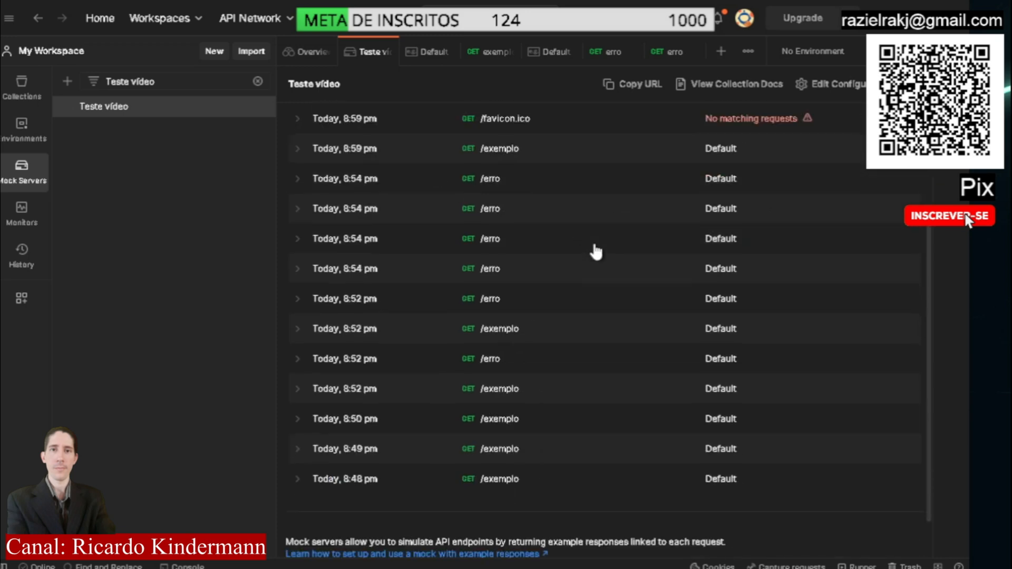
scroll(596, 252, down, 1)
scroll(596, 252, up, 4)
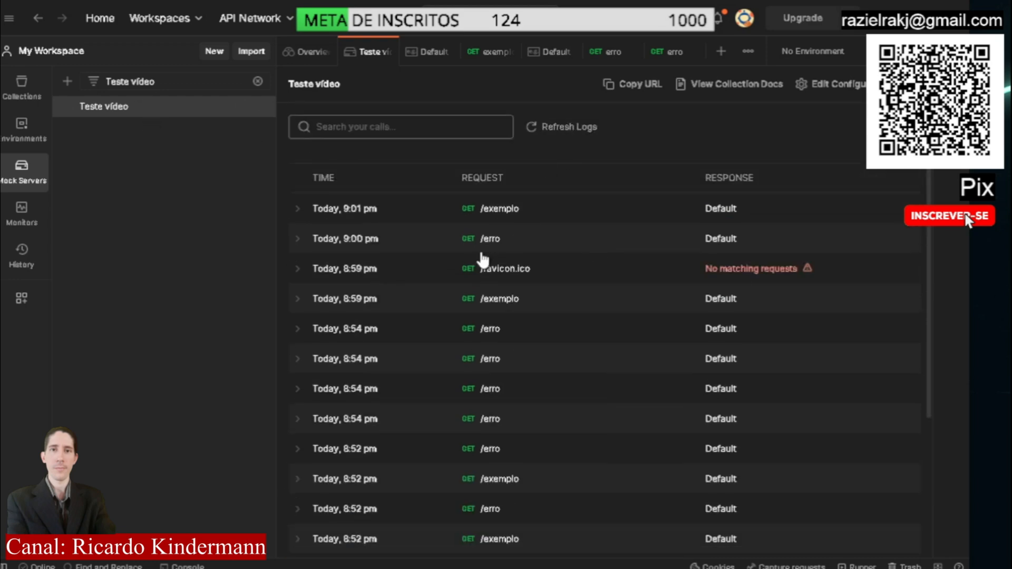
scroll(564, 242, down, 2)
scroll(571, 242, up, 2)
Switch to the browser, replace the exemplo path in the mock server address with teste, load it, and read the returned JSON
key(alt+Tab)
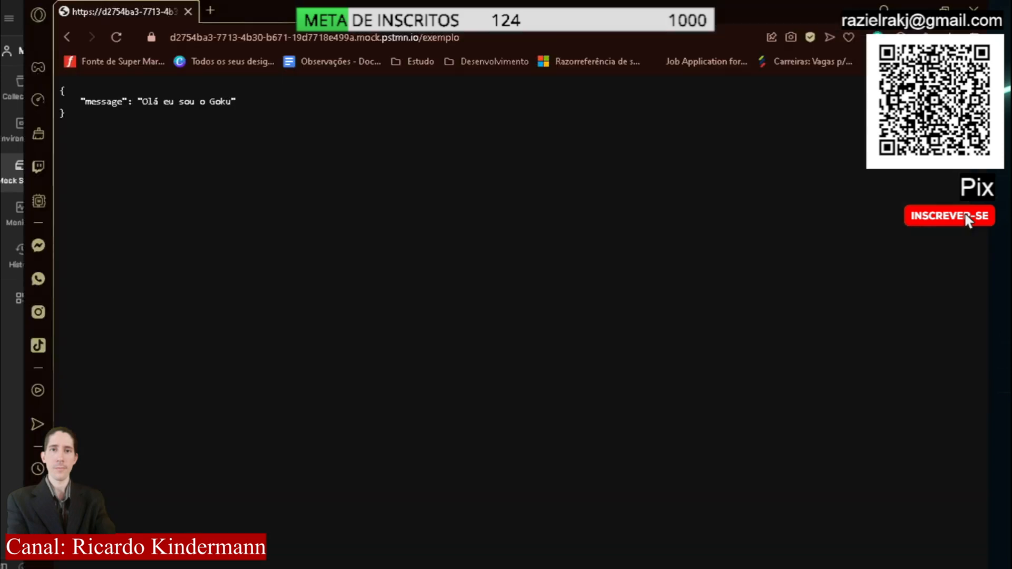
double_click(440, 38)
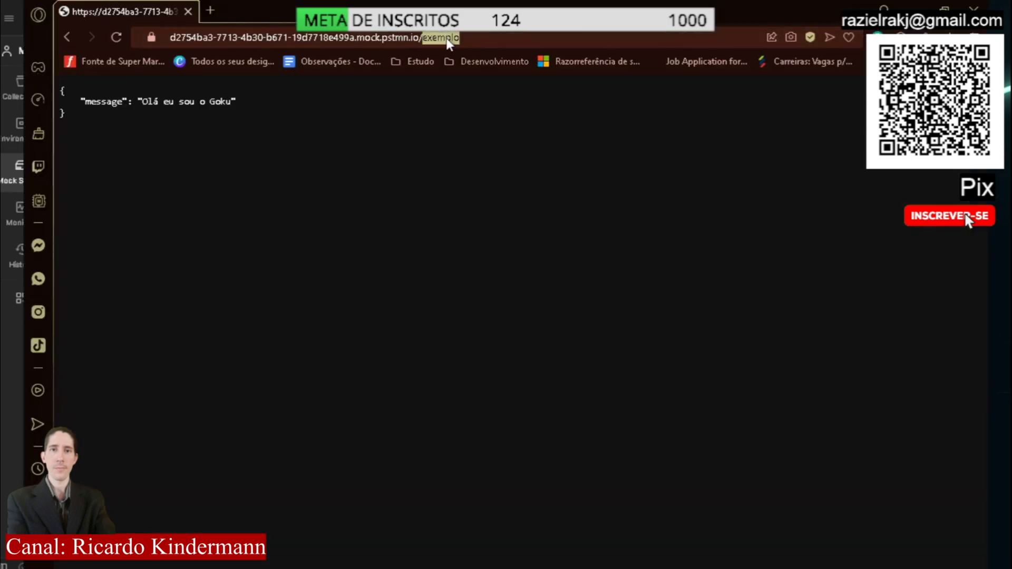
text(teste)
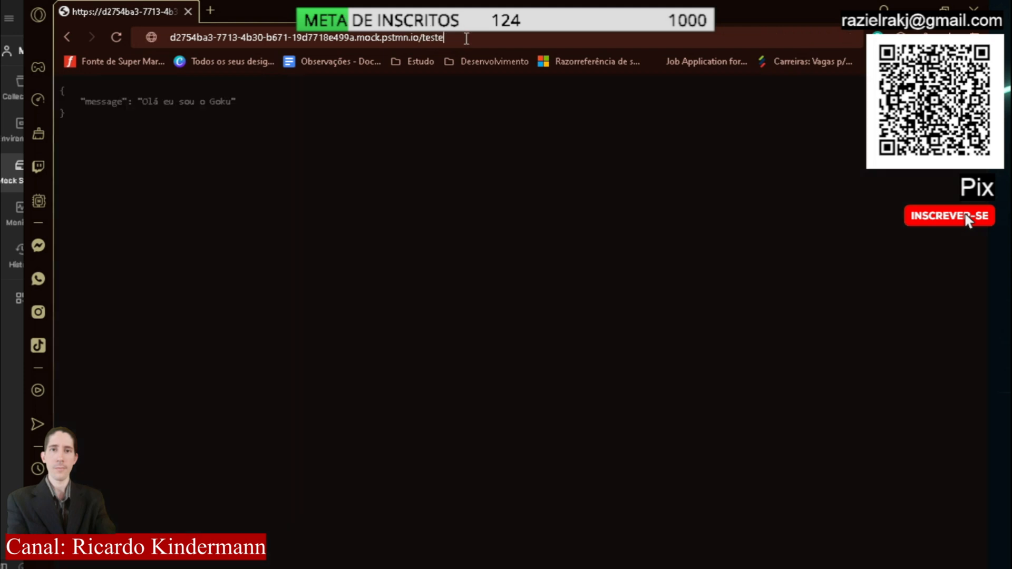
key(Return)
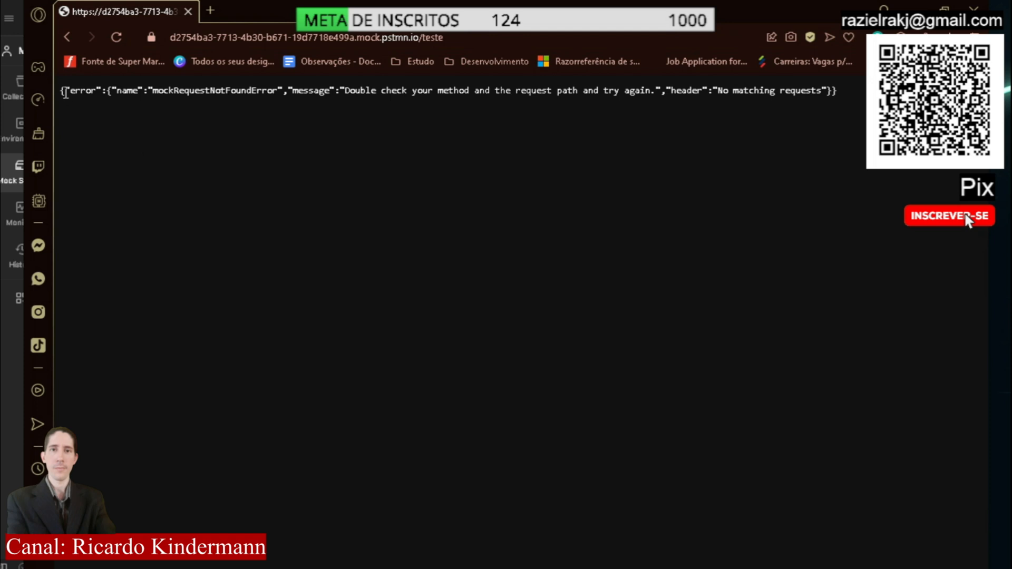
drag(64, 91, 822, 121)
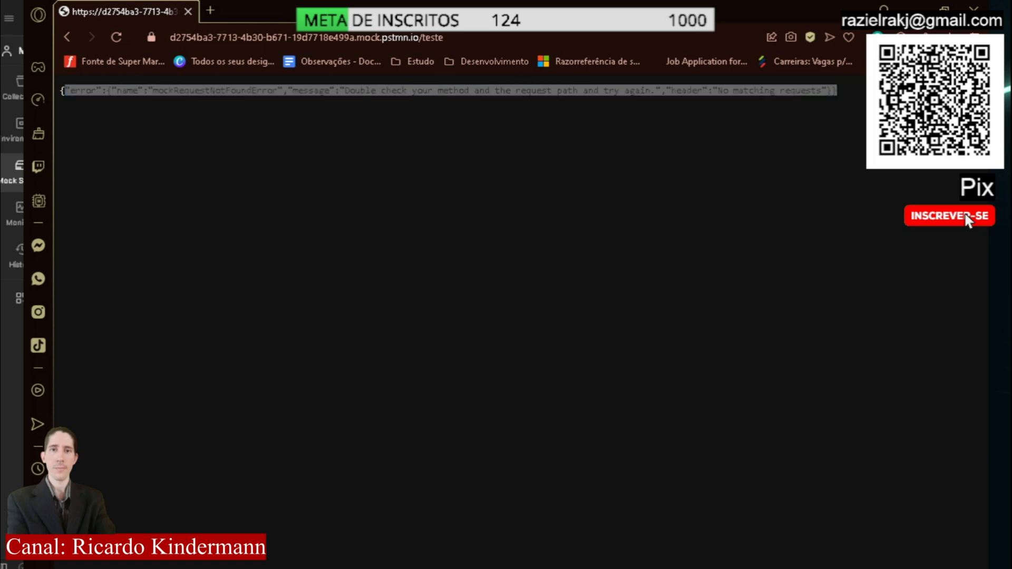
Switch back to Postman, refresh the Teste vídeo mock server logs, and check the /teste call against the other recorded calls
key(alt+Tab)
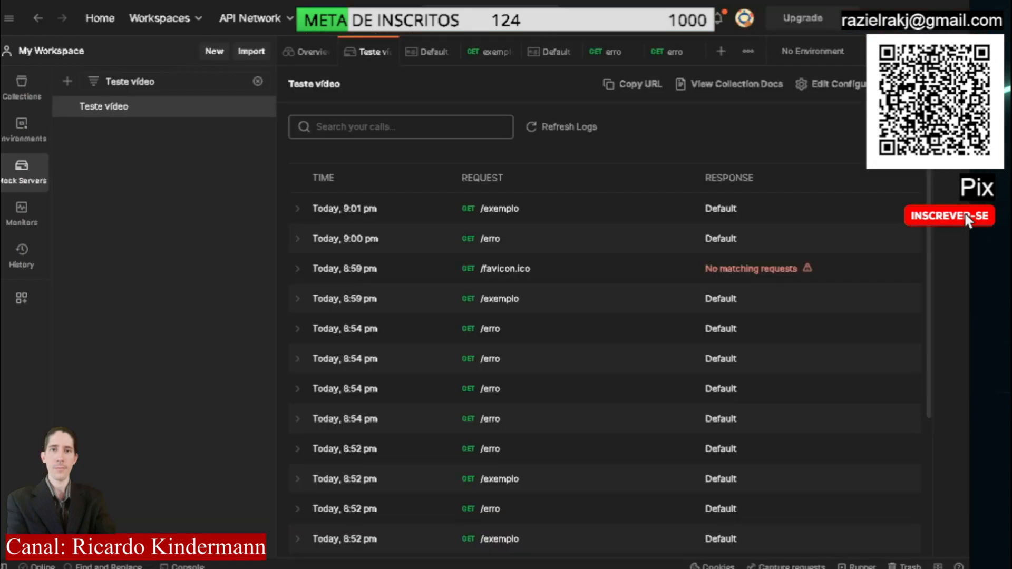
click(570, 134)
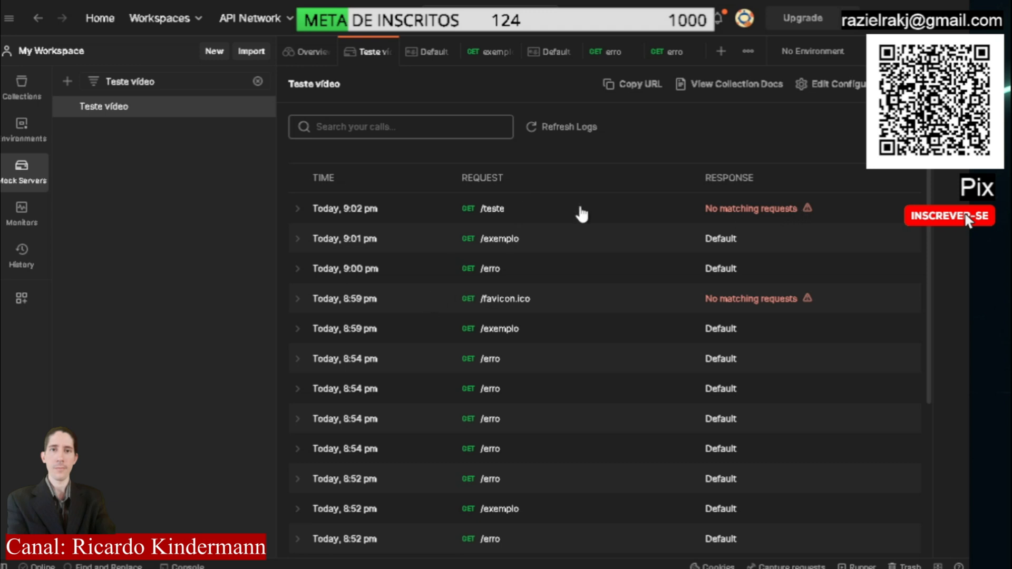
scroll(700, 289, down, 5)
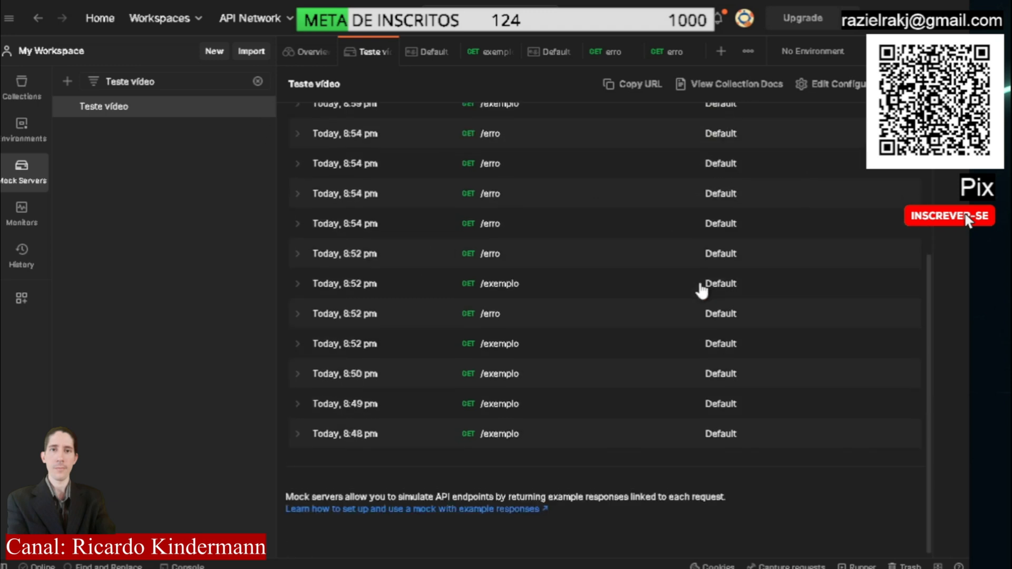
scroll(700, 289, up, 5)
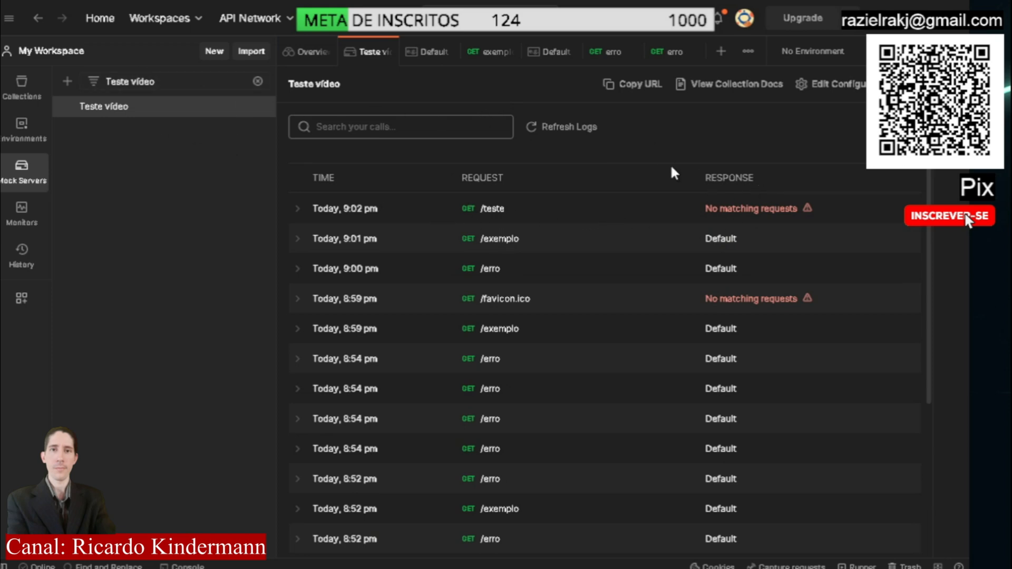
scroll(659, 283, down, 5)
scroll(659, 283, up, 5)
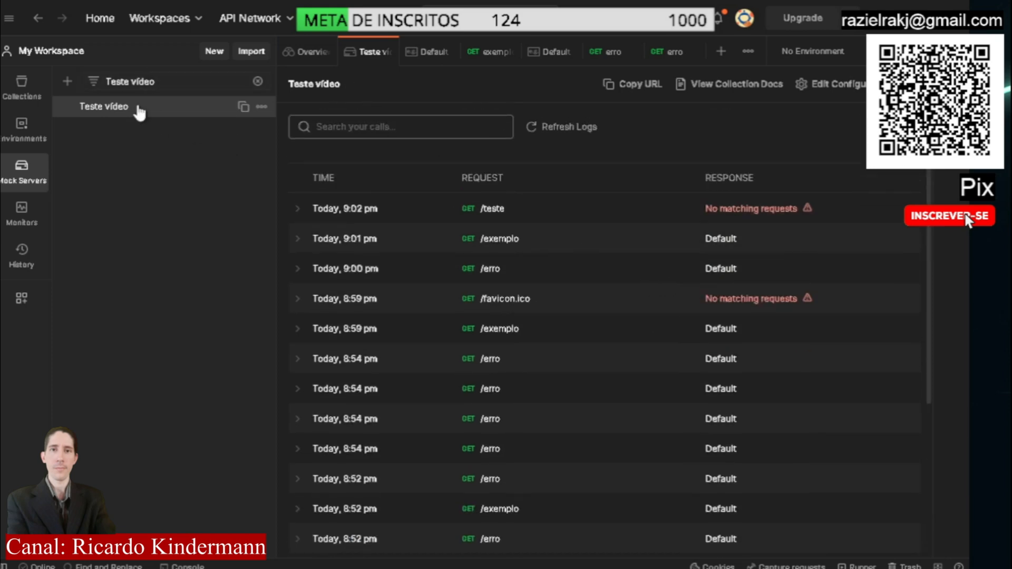